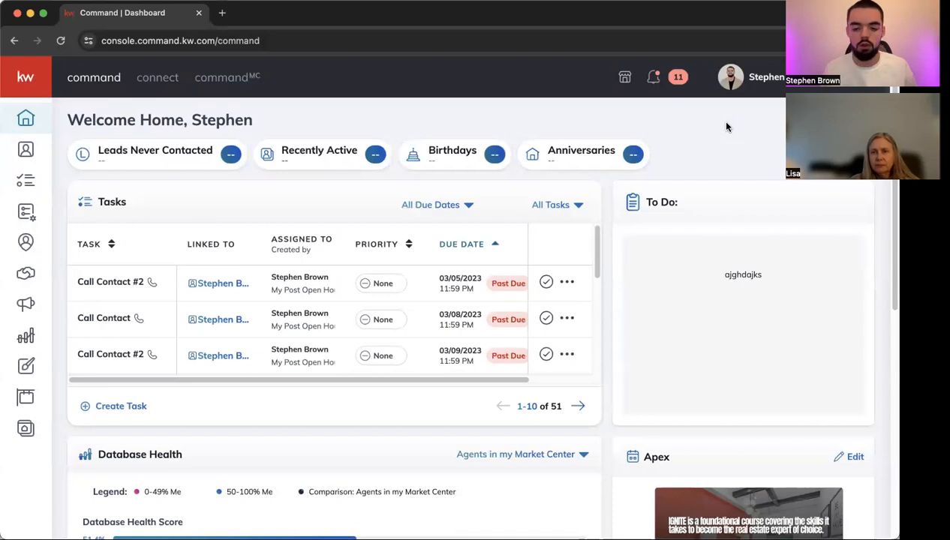
Confirm DocuSign shows as Connected in the account Settings Applications list, then return home.
{"action": "left_click", "coordinate": [780, 79]}
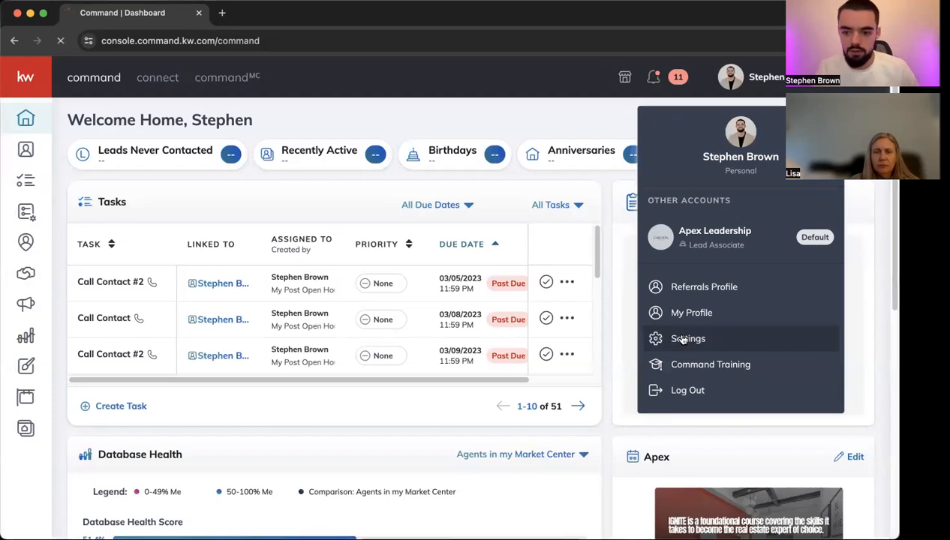
{"action": "left_click", "coordinate": [683, 340]}
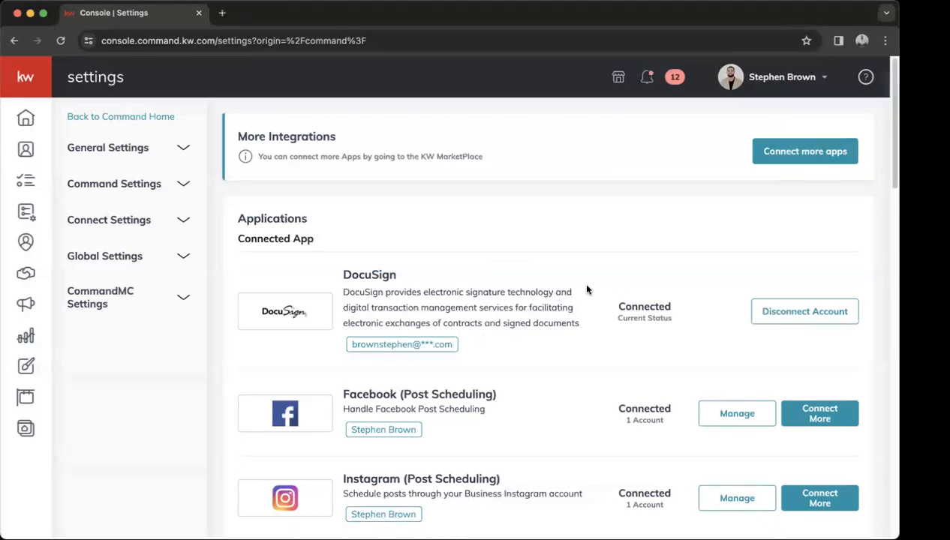
{"action": "scroll", "coordinate": [551, 344], "scroll_direction": "down", "scroll_amount": 3}
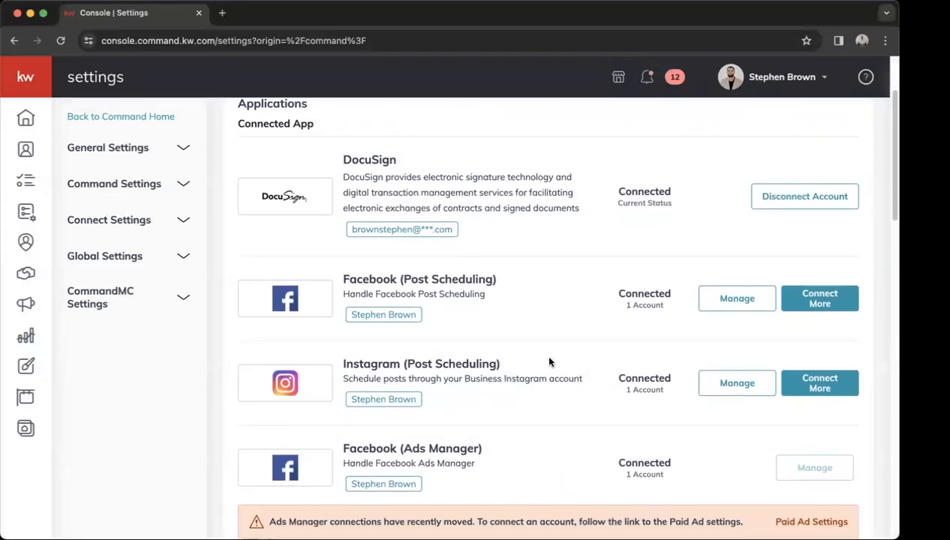
{"action": "scroll", "coordinate": [549, 362], "scroll_direction": "down", "scroll_amount": 8}
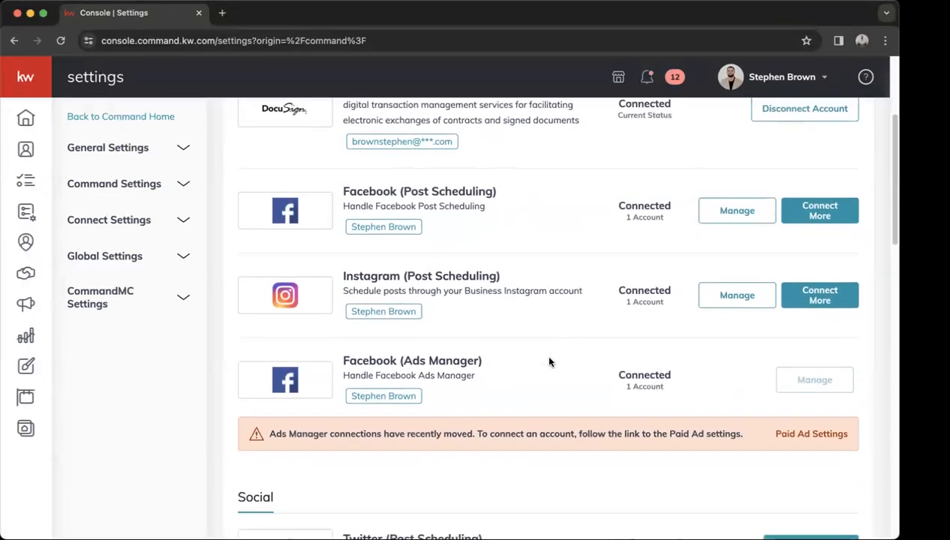
{"action": "scroll", "coordinate": [549, 362], "scroll_direction": "down", "scroll_amount": 4}
{"action": "scroll", "coordinate": [548, 362], "scroll_direction": "up", "scroll_amount": 9}
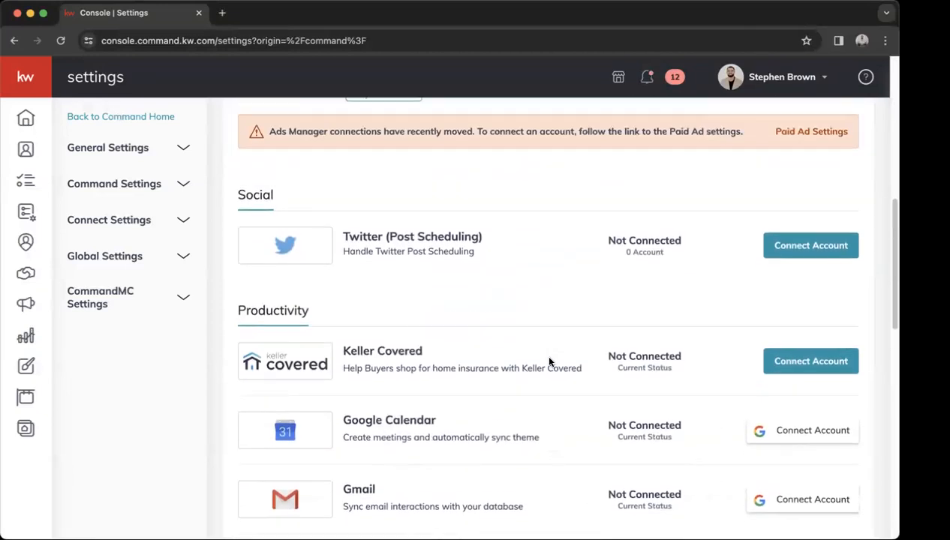
{"action": "scroll", "coordinate": [549, 362], "scroll_direction": "up", "scroll_amount": 5}
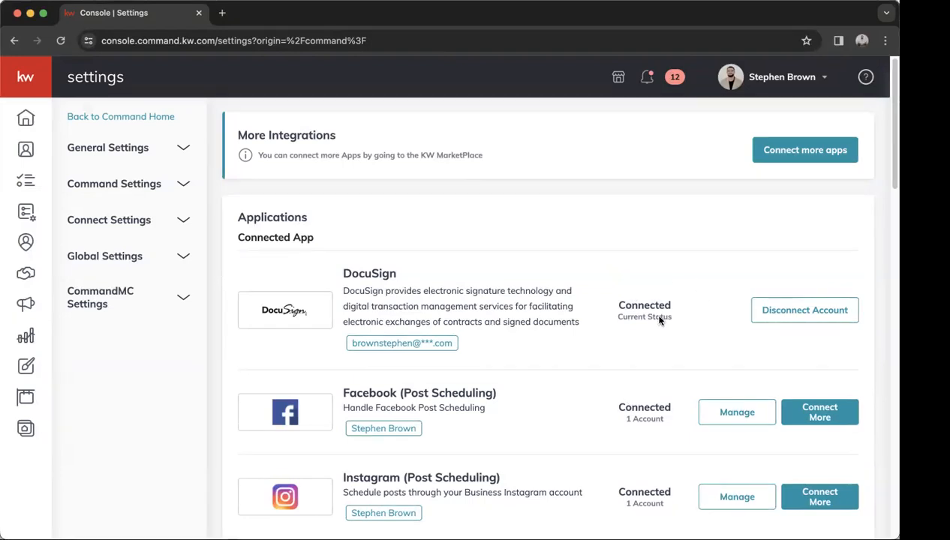
{"action": "left_click", "coordinate": [25, 120]}
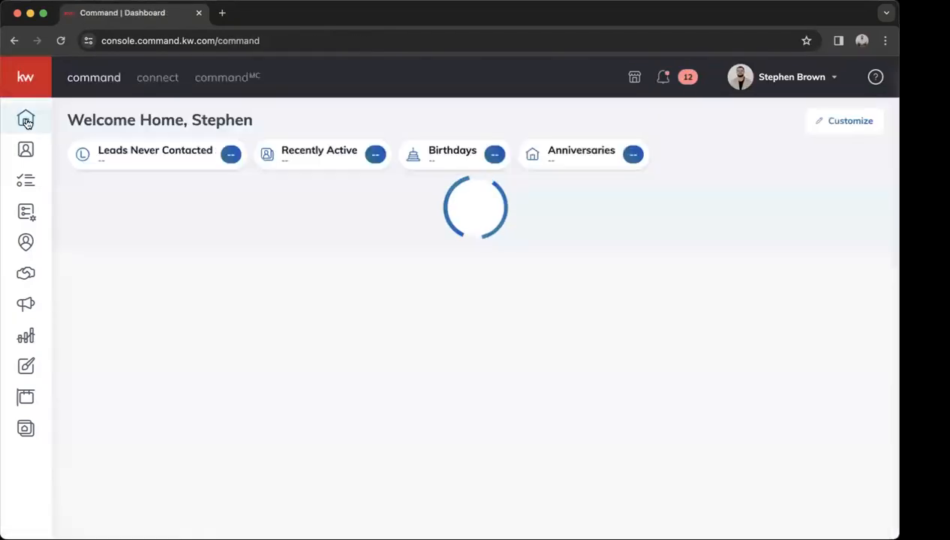
Expand the KW Command navigation panel to show its section labels.
{"action": "left_click", "coordinate": [25, 84]}
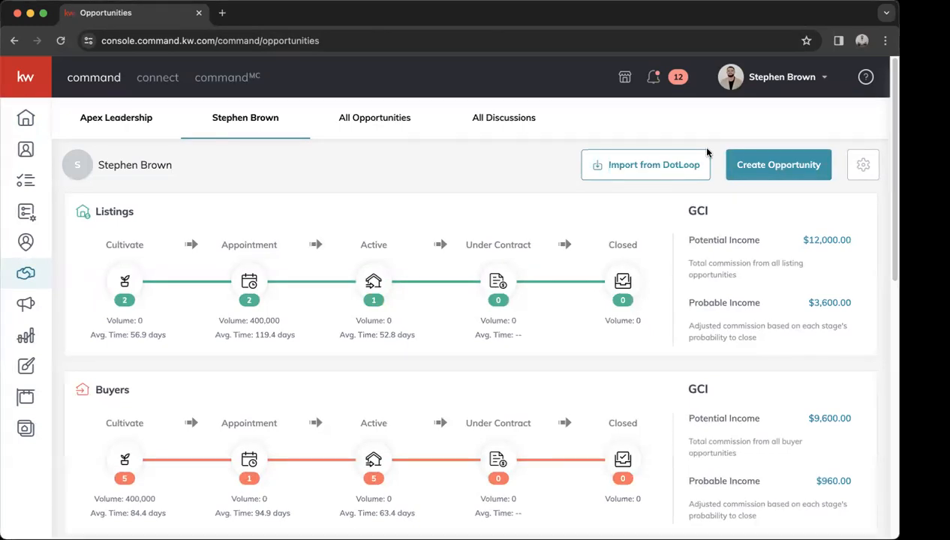
Create a Buyer-type opportunity and attach the searched contact as its client.
{"action": "left_click", "coordinate": [768, 167]}
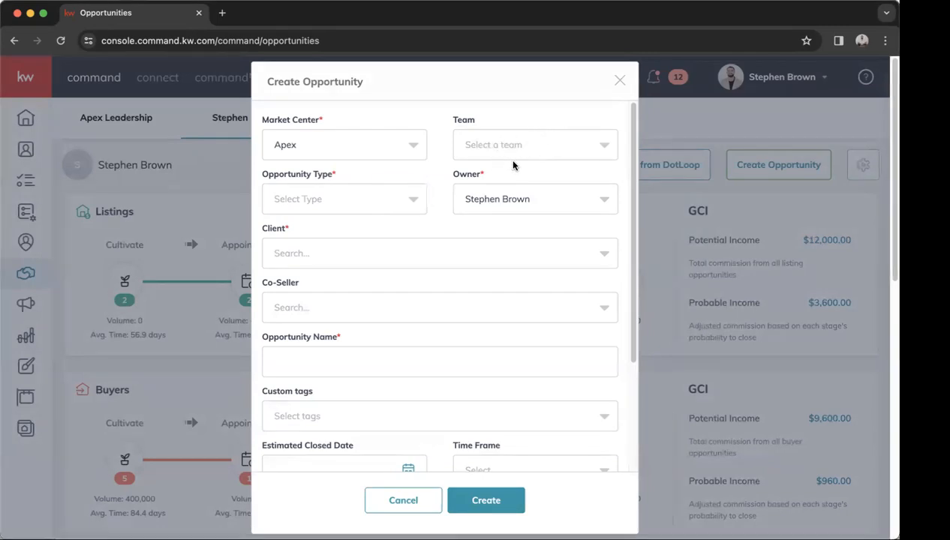
{"action": "left_click", "coordinate": [407, 215]}
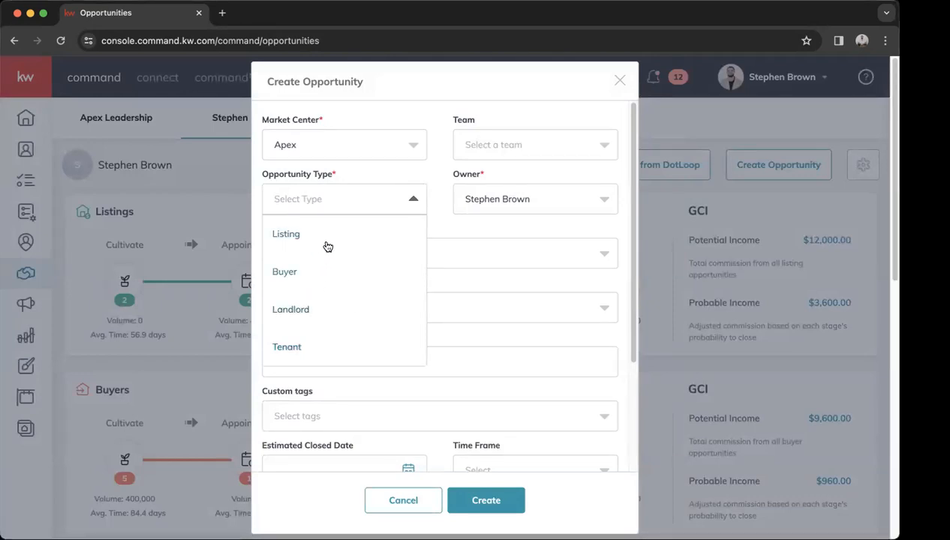
{"action": "left_click", "coordinate": [295, 275]}
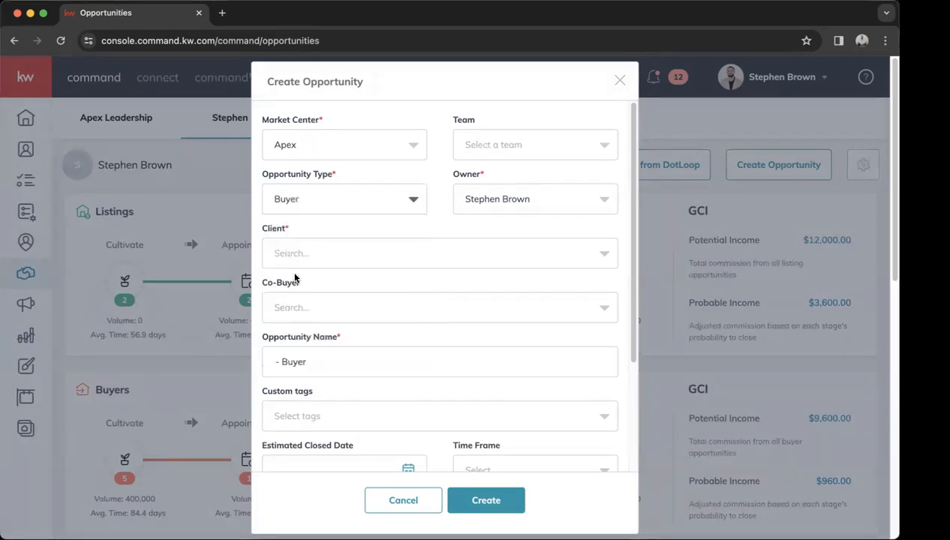
{"action": "left_click", "coordinate": [320, 263]}
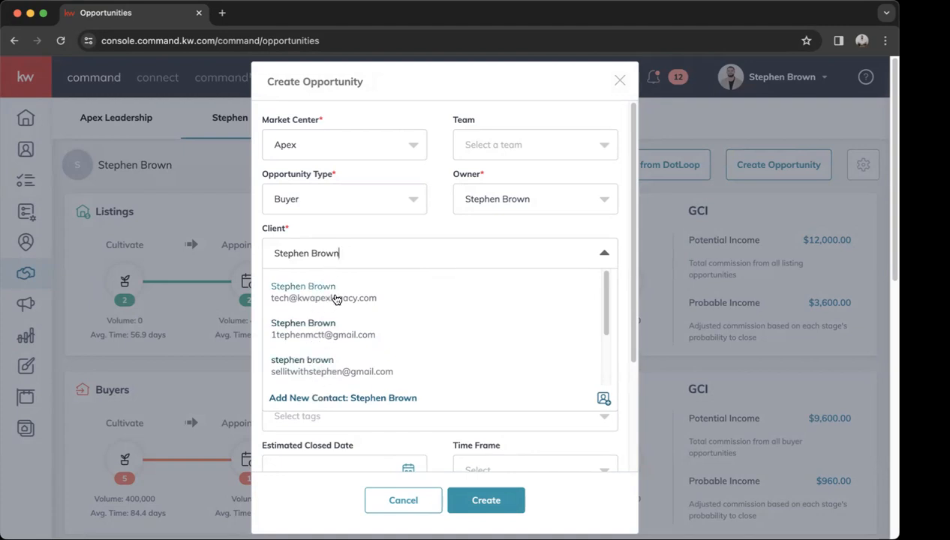
{"action": "left_click", "coordinate": [336, 300]}
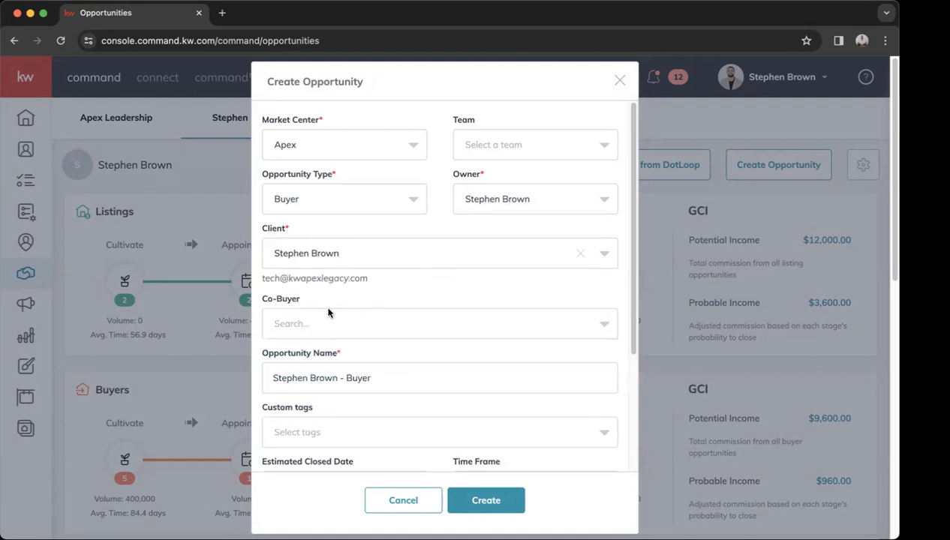
{"action": "scroll", "coordinate": [422, 321], "scroll_direction": "down", "scroll_amount": 2}
Review the client and time frame options on the form, leaving both unchanged.
{"action": "left_click", "coordinate": [376, 216]}
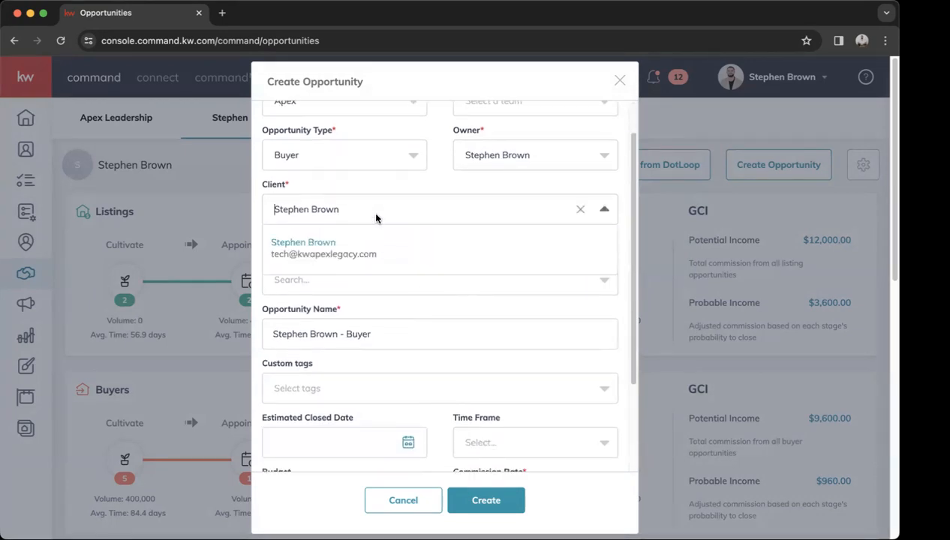
{"action": "left_click", "coordinate": [384, 313]}
{"action": "scroll", "coordinate": [384, 313], "scroll_direction": "down", "scroll_amount": 1}
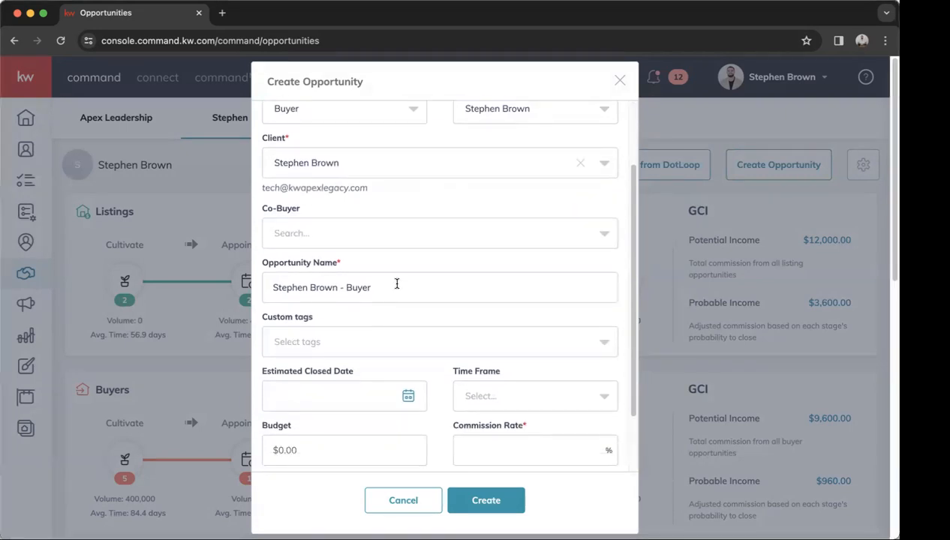
{"action": "scroll", "coordinate": [386, 282], "scroll_direction": "down", "scroll_amount": 1}
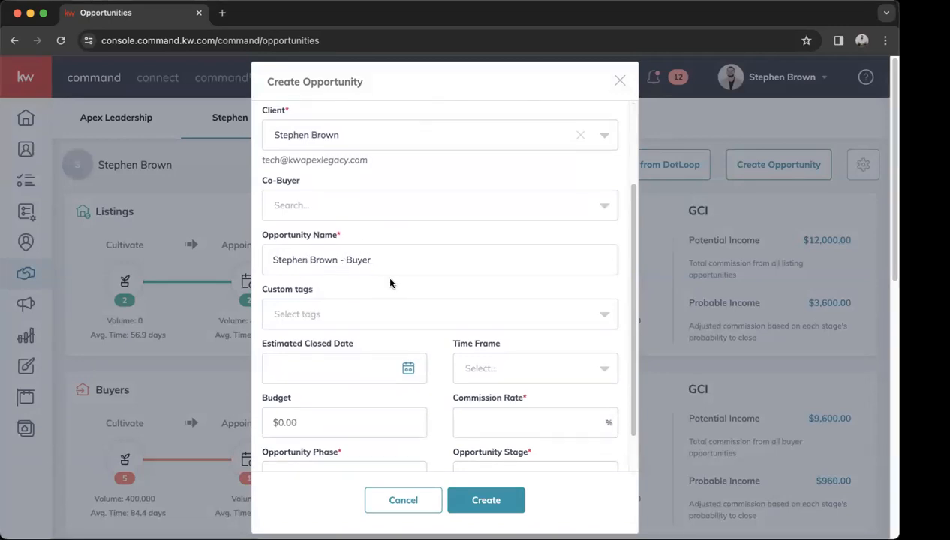
{"action": "scroll", "coordinate": [388, 277], "scroll_direction": "down", "scroll_amount": 2}
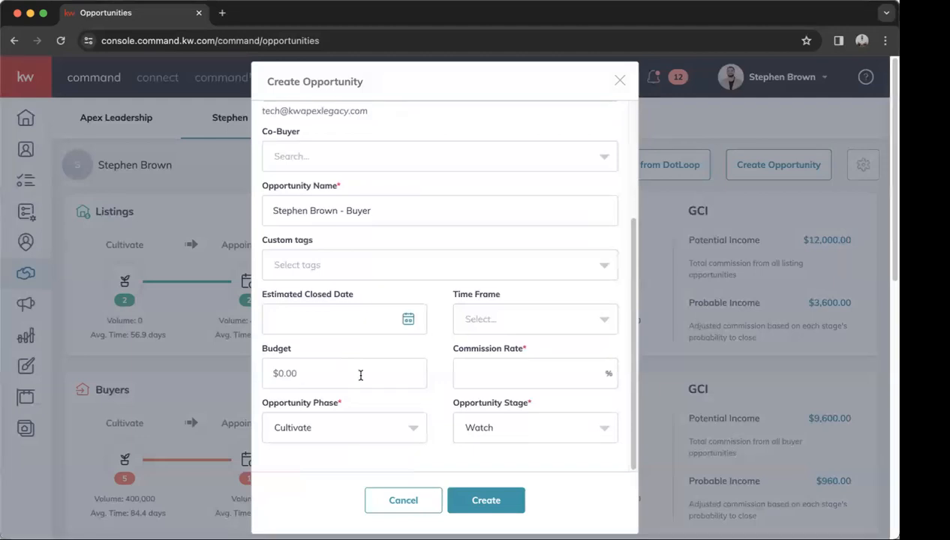
{"action": "left_click", "coordinate": [507, 323]}
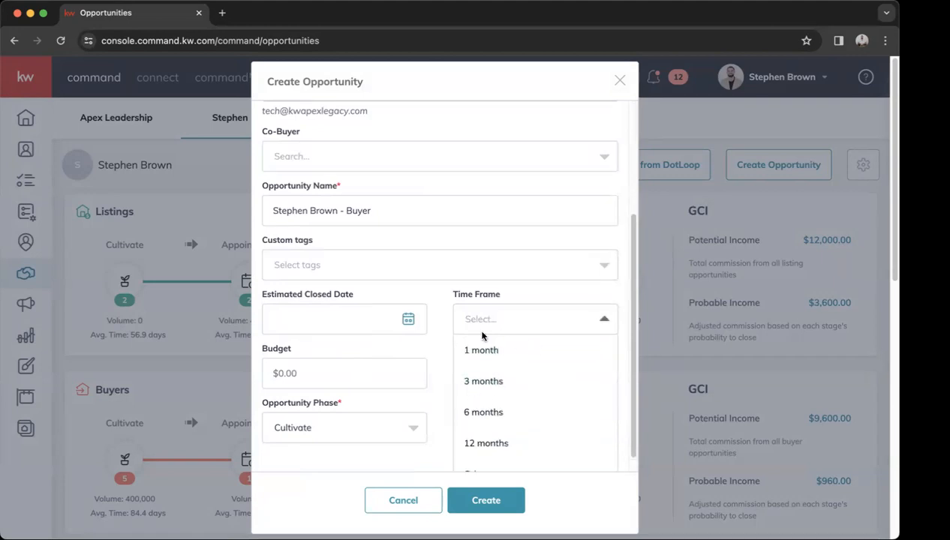
{"action": "left_click", "coordinate": [445, 322]}
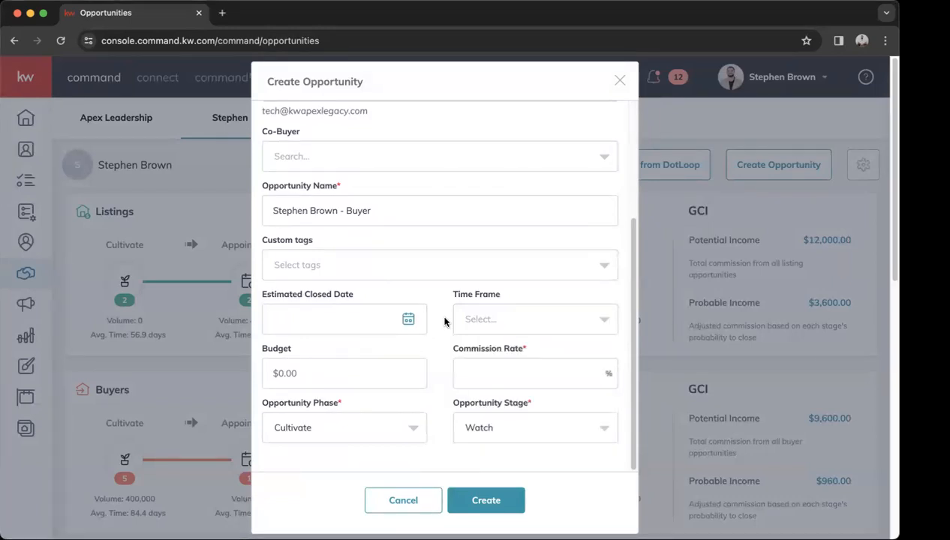
Enter a 2.4% commission rate, keep Phase as Cultivate, and create the opportunity.
{"action": "left_click", "coordinate": [489, 375]}
{"action": "type", "text": "2.4"}
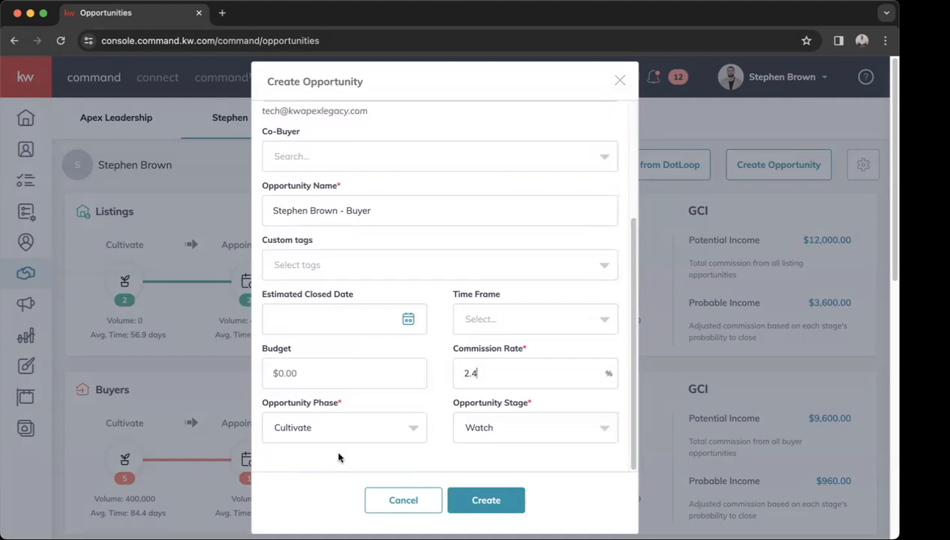
{"action": "left_click", "coordinate": [417, 432]}
{"action": "left_click", "coordinate": [445, 442]}
{"action": "left_click", "coordinate": [490, 505]}
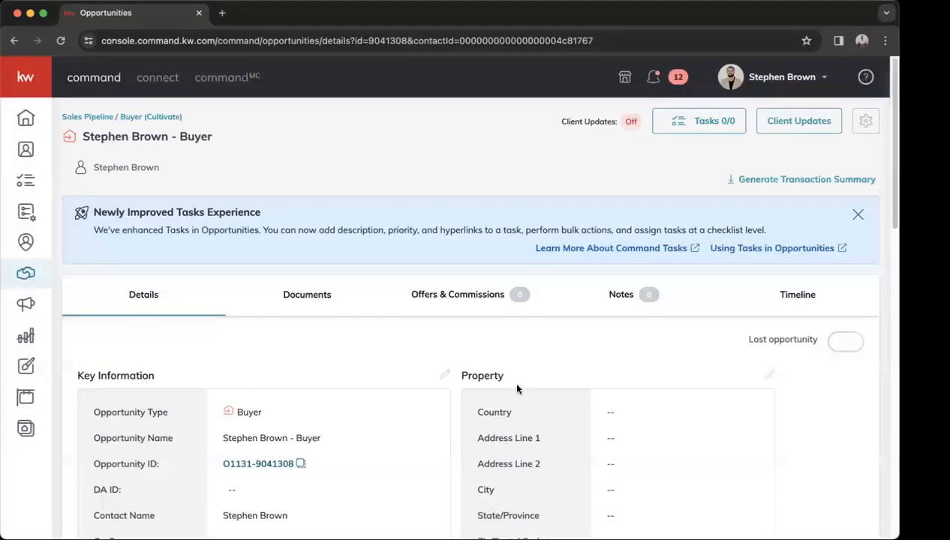
{"action": "scroll", "coordinate": [517, 389], "scroll_direction": "down", "scroll_amount": 2}
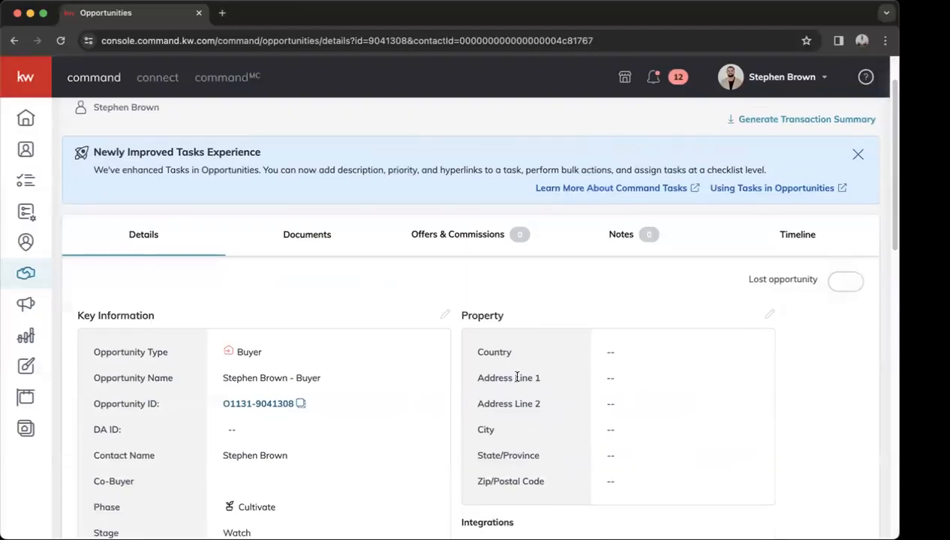
{"action": "scroll", "coordinate": [517, 378], "scroll_direction": "down", "scroll_amount": 4}
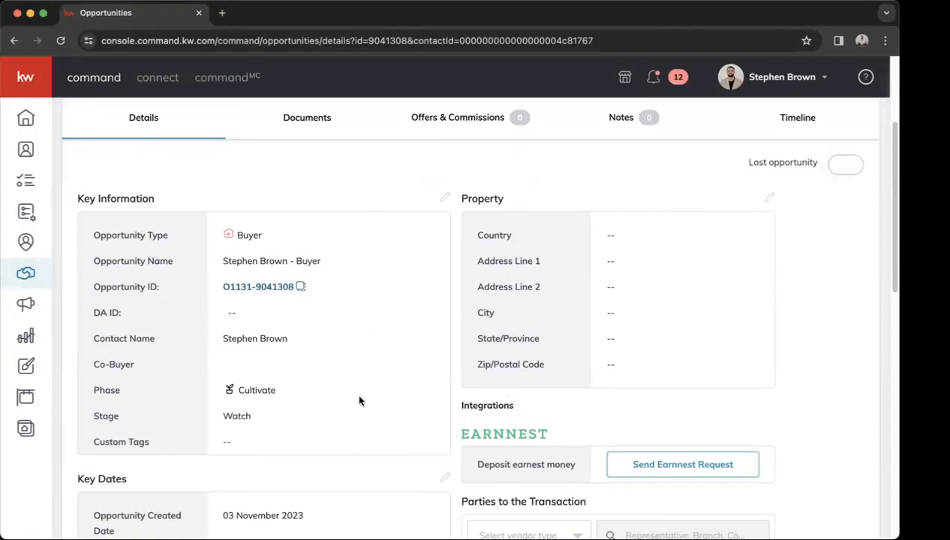
{"action": "scroll", "coordinate": [429, 421], "scroll_direction": "down", "scroll_amount": 9}
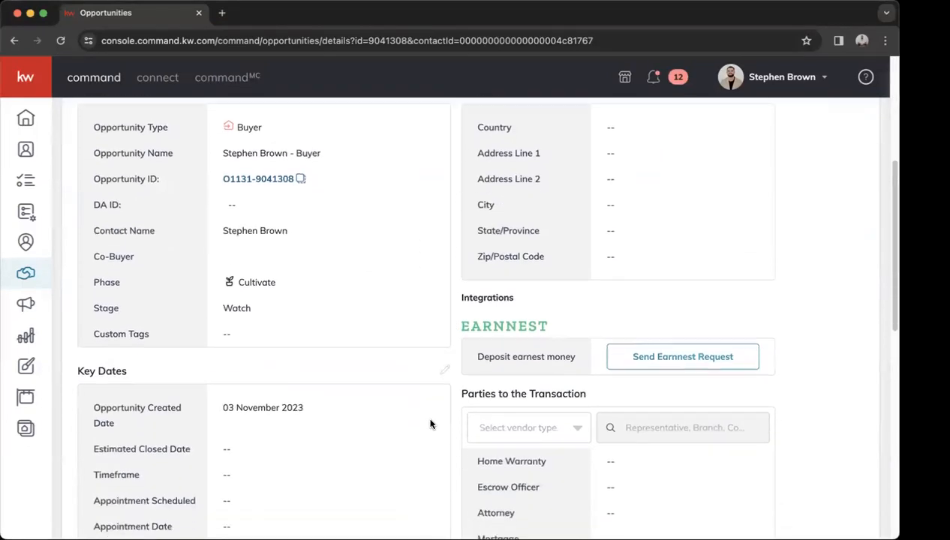
{"action": "scroll", "coordinate": [360, 365], "scroll_direction": "down", "scroll_amount": 2}
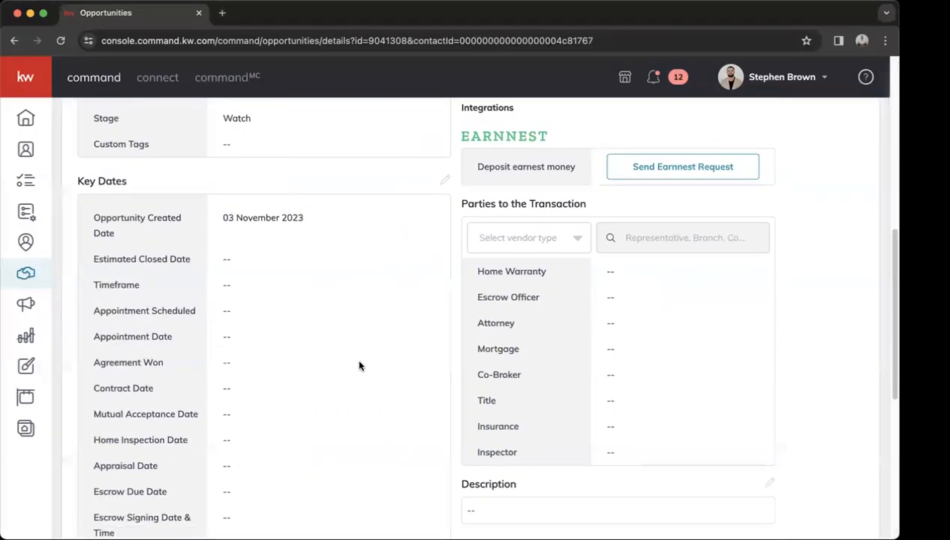
{"action": "scroll", "coordinate": [359, 366], "scroll_direction": "up", "scroll_amount": 15}
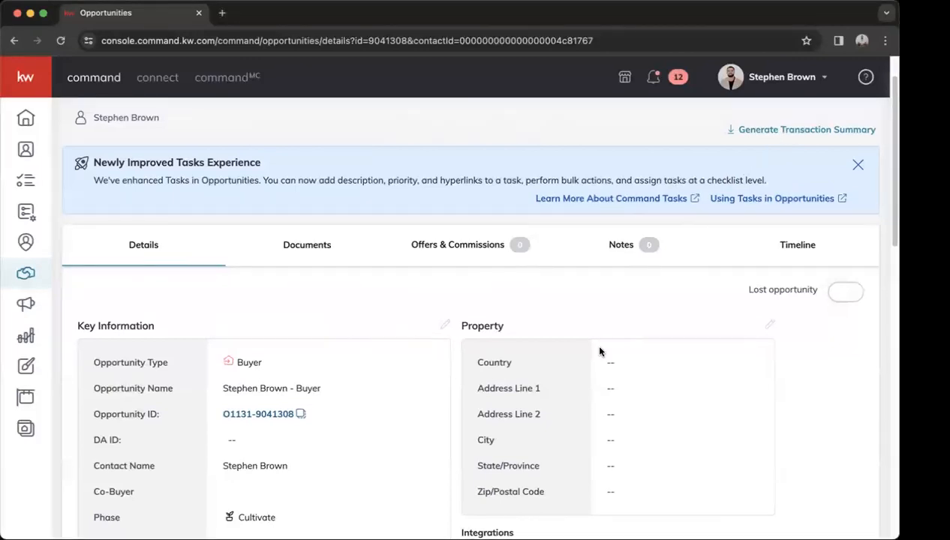
{"action": "scroll", "coordinate": [597, 346], "scroll_direction": "down", "scroll_amount": 3}
{"action": "scroll", "coordinate": [418, 362], "scroll_direction": "down", "scroll_amount": 5}
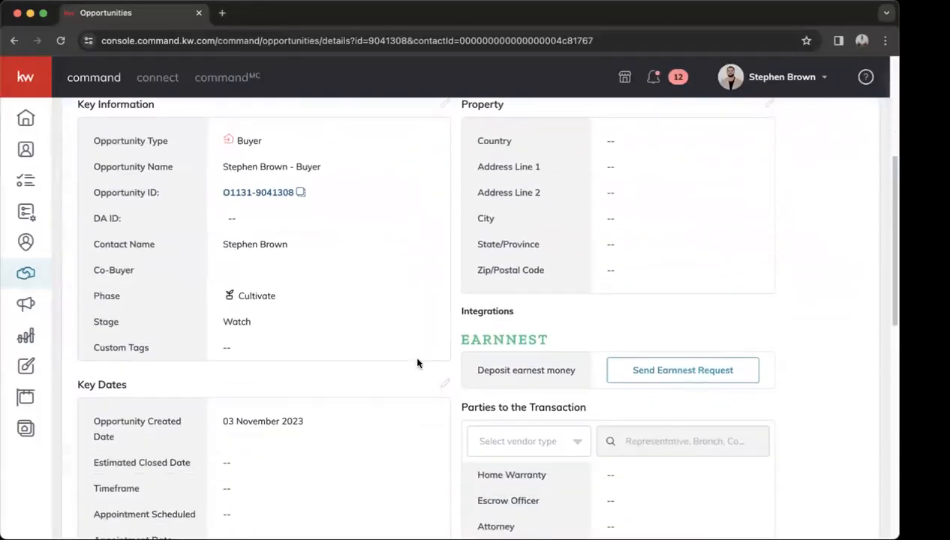
{"action": "scroll", "coordinate": [418, 363], "scroll_direction": "down", "scroll_amount": 2}
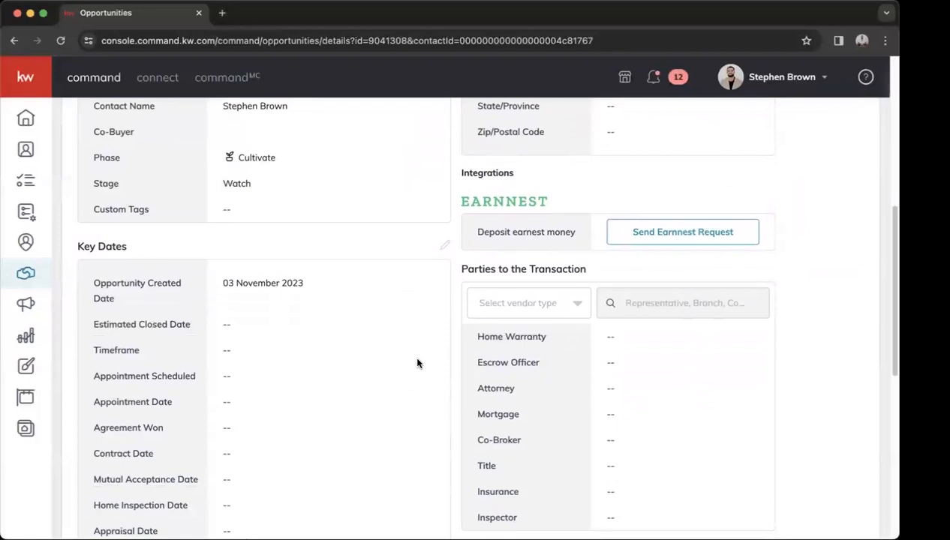
{"action": "scroll", "coordinate": [418, 363], "scroll_direction": "down", "scroll_amount": 3}
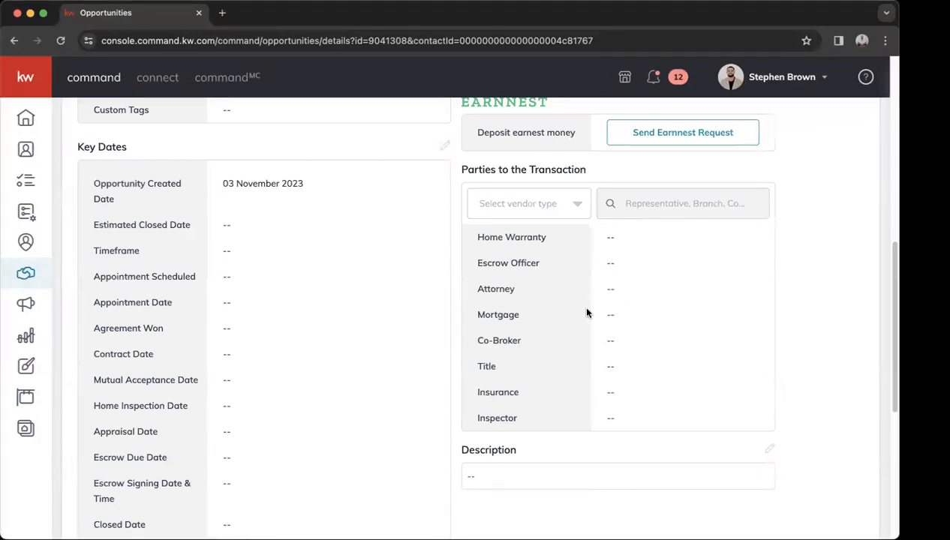
{"action": "scroll", "coordinate": [601, 336], "scroll_direction": "down", "scroll_amount": 2}
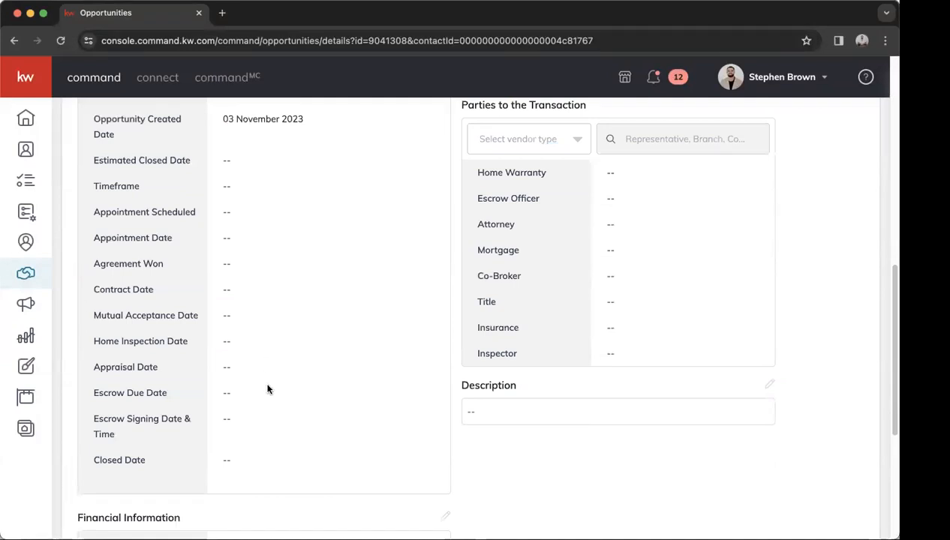
{"action": "scroll", "coordinate": [269, 395], "scroll_direction": "down", "scroll_amount": 5}
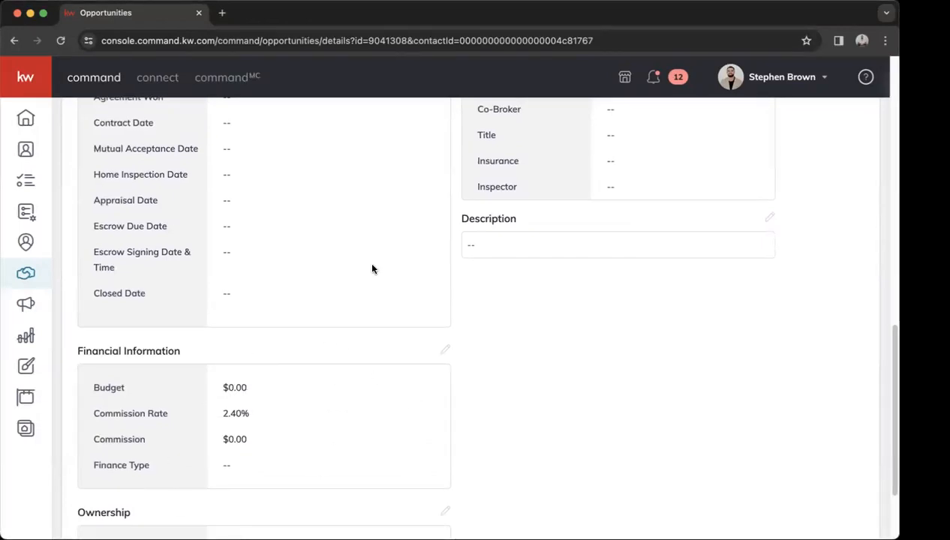
{"action": "scroll", "coordinate": [373, 350], "scroll_direction": "up", "scroll_amount": 3}
{"action": "scroll", "coordinate": [372, 349], "scroll_direction": "up", "scroll_amount": 10}
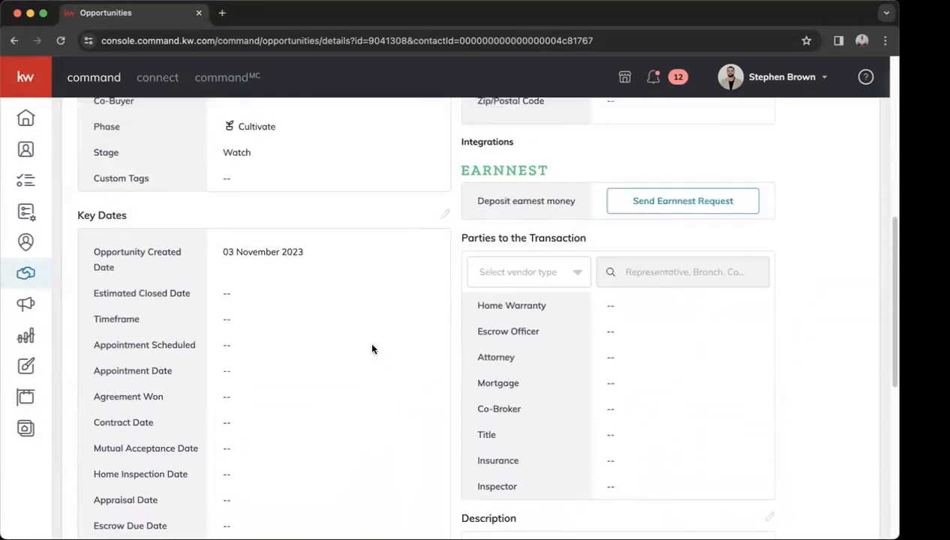
{"action": "scroll", "coordinate": [372, 349], "scroll_direction": "up", "scroll_amount": 6}
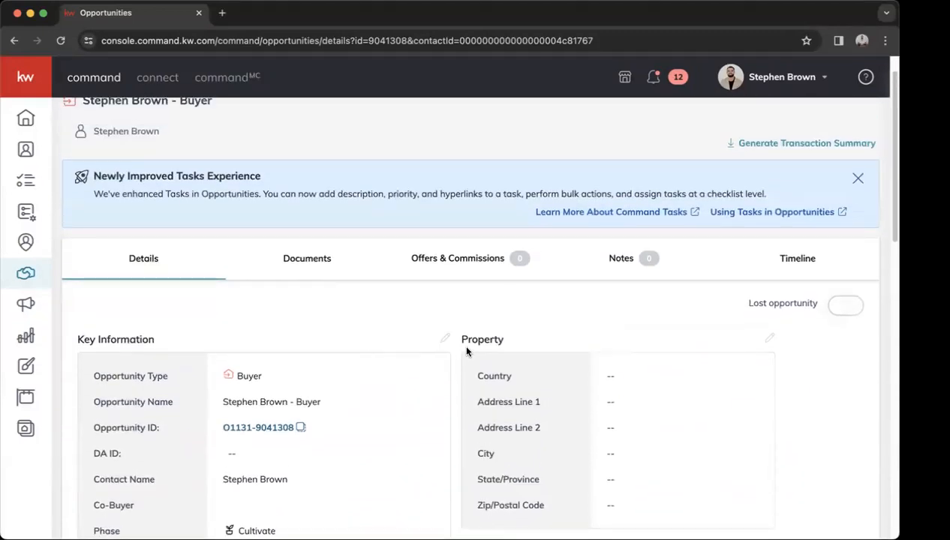
{"action": "scroll", "coordinate": [596, 324], "scroll_direction": "up", "scroll_amount": 1}
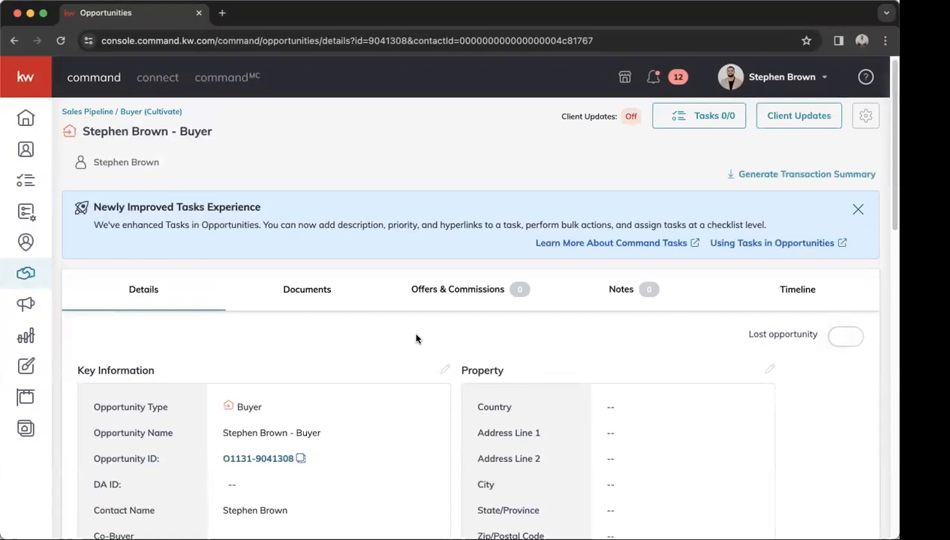
Assign the Buyer - Resale checklist type on the opportunity's Documents tab.
{"action": "left_click", "coordinate": [308, 294]}
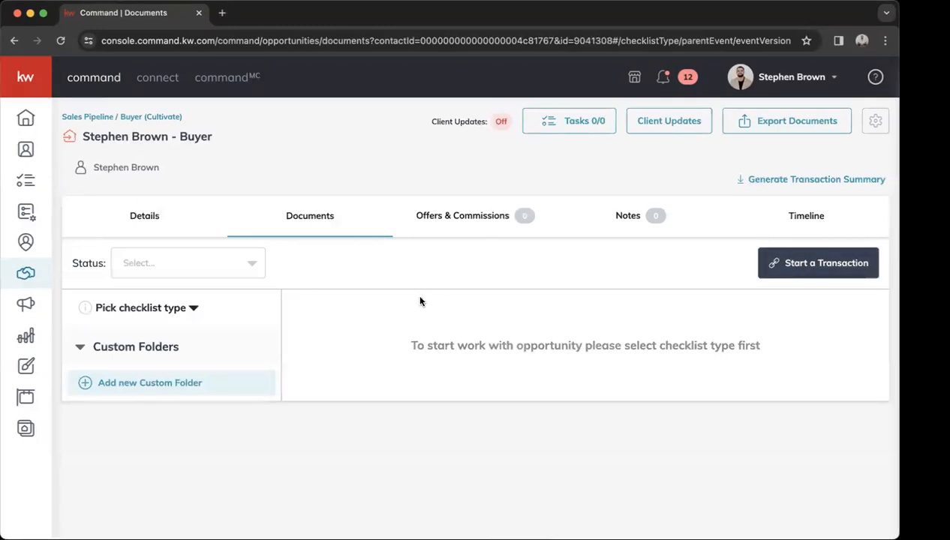
{"action": "left_click", "coordinate": [192, 311]}
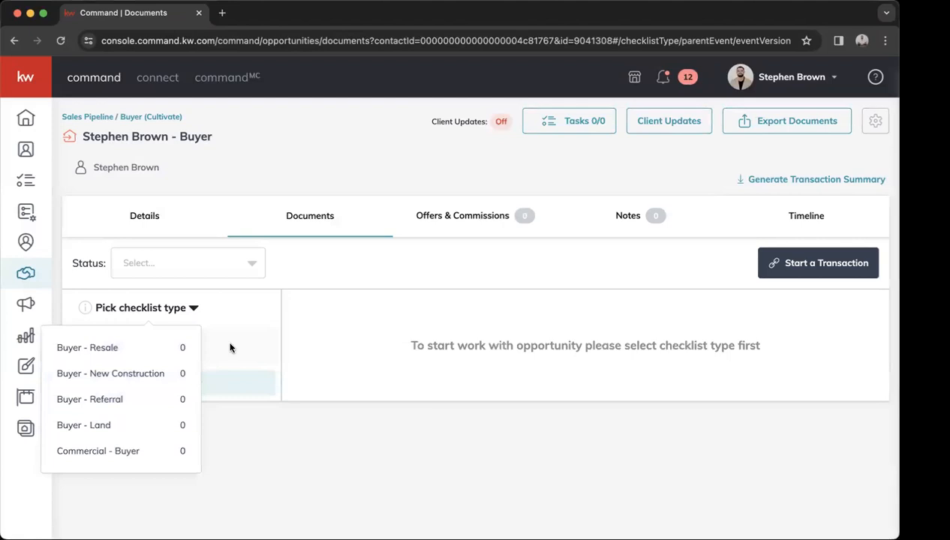
{"action": "left_click", "coordinate": [124, 349]}
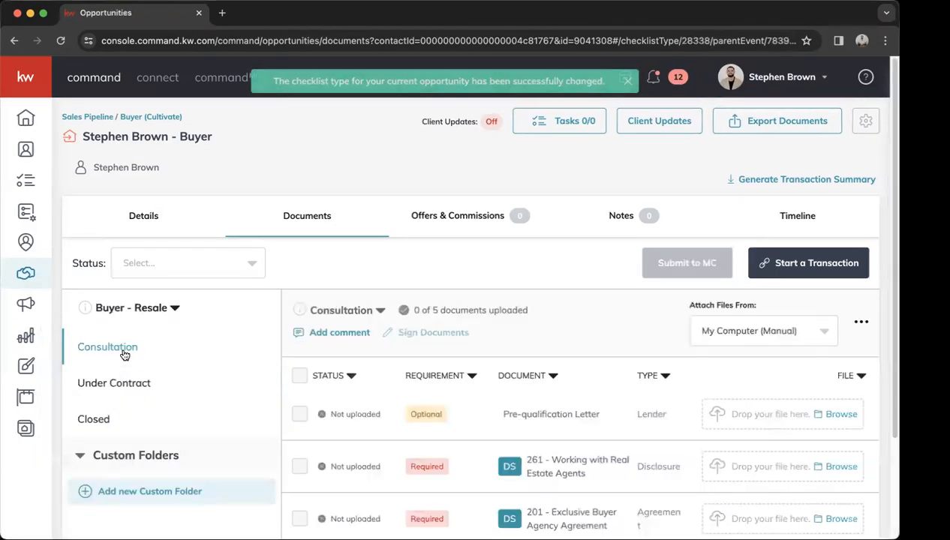
{"action": "scroll", "coordinate": [489, 330], "scroll_direction": "down", "scroll_amount": 2}
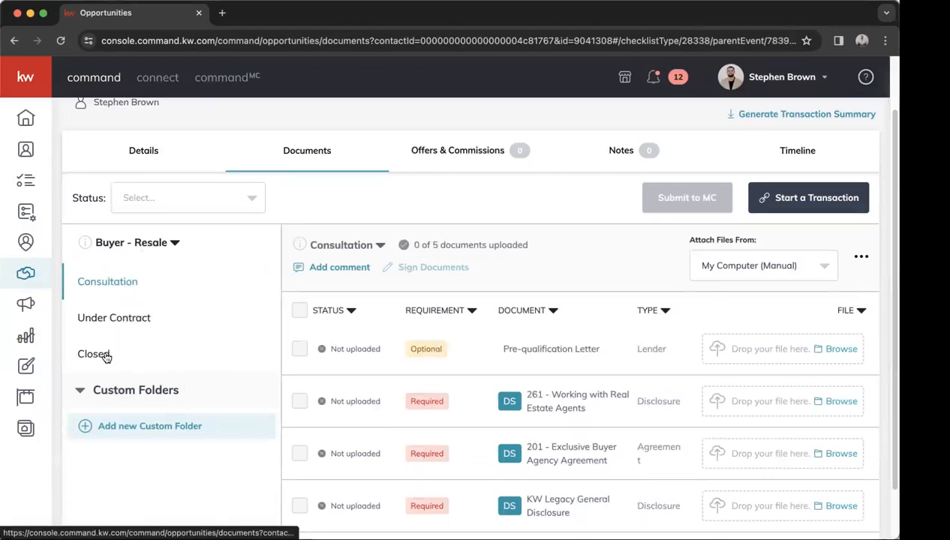
Review the Closed, Consultation and Under Contract document lists, scrolling through Under Contract.
{"action": "left_click", "coordinate": [106, 358]}
{"action": "left_click", "coordinate": [132, 323]}
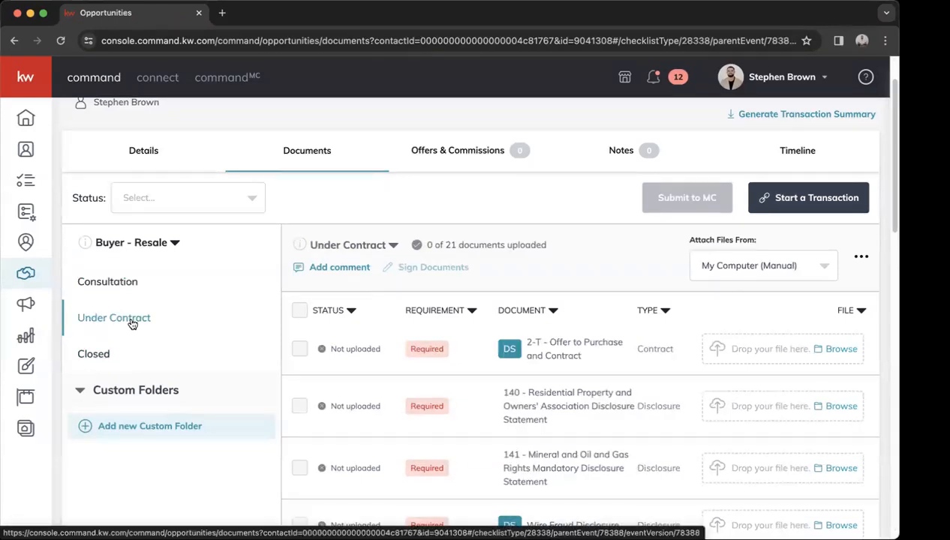
{"action": "left_click", "coordinate": [132, 283]}
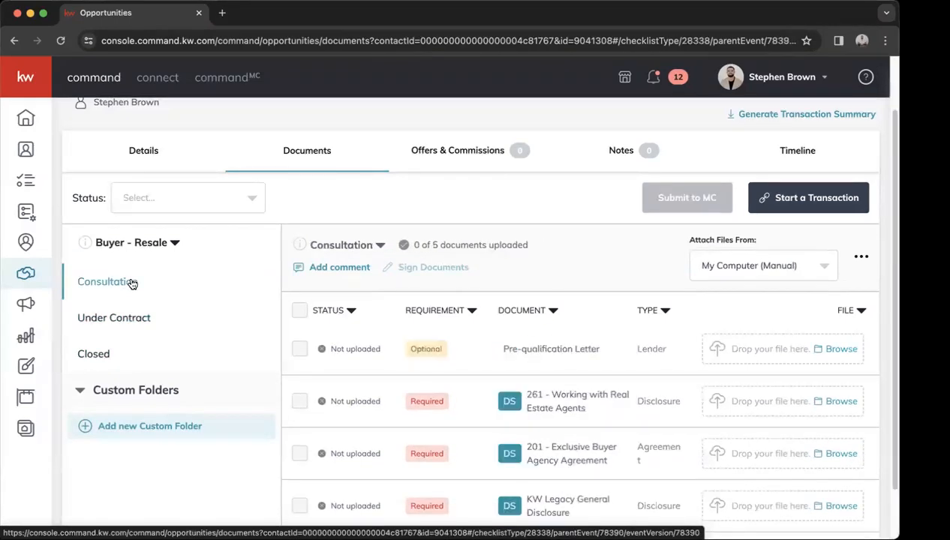
{"action": "left_click", "coordinate": [132, 322]}
{"action": "scroll", "coordinate": [594, 366], "scroll_direction": "down", "scroll_amount": 2}
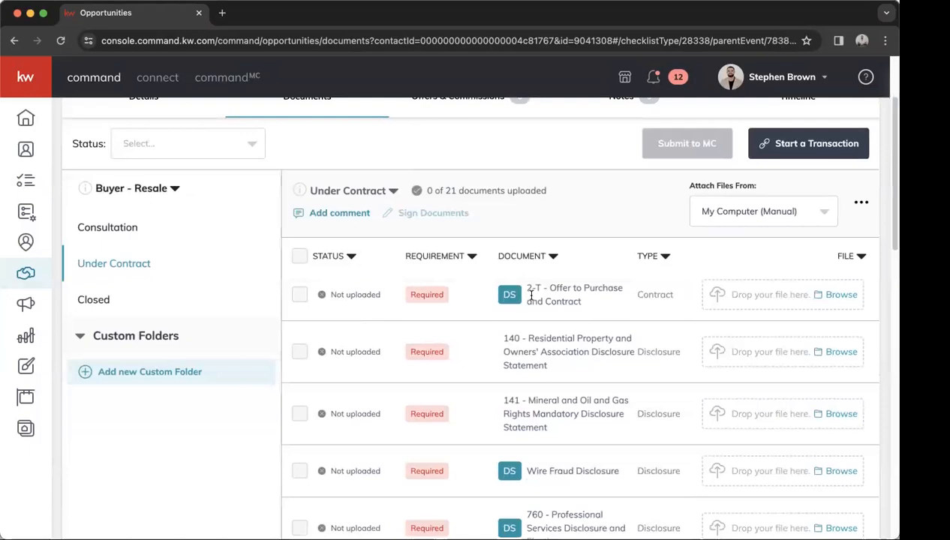
{"action": "scroll", "coordinate": [532, 295], "scroll_direction": "down", "scroll_amount": 6}
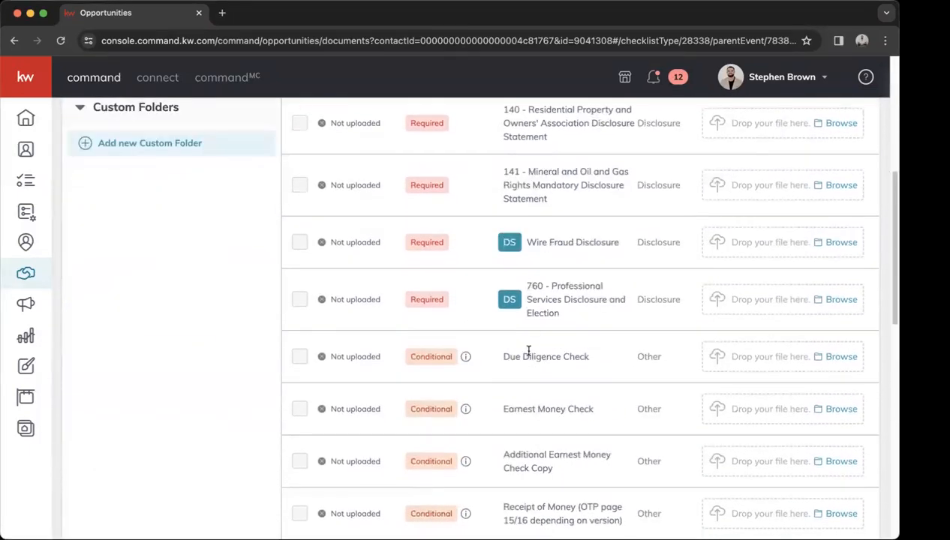
{"action": "scroll", "coordinate": [528, 352], "scroll_direction": "down", "scroll_amount": 2}
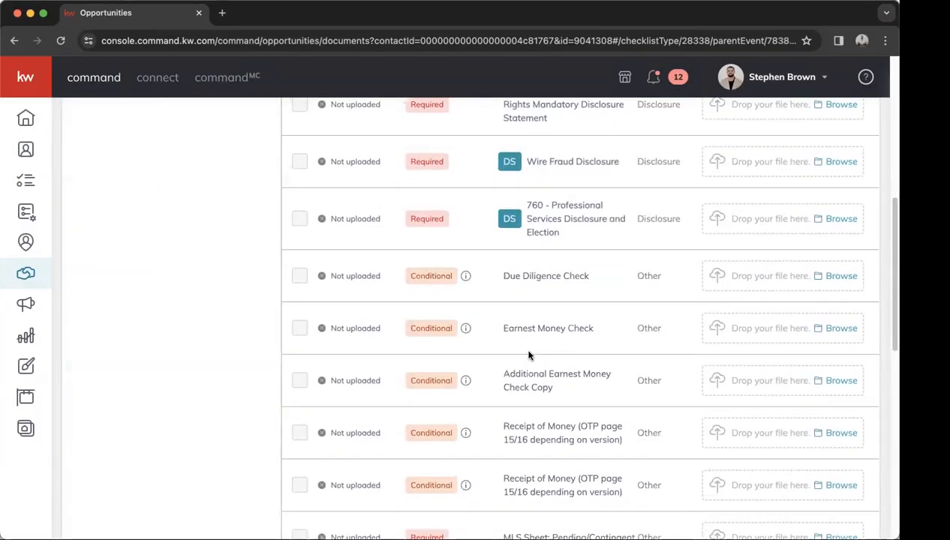
{"action": "scroll", "coordinate": [528, 355], "scroll_direction": "down", "scroll_amount": 5}
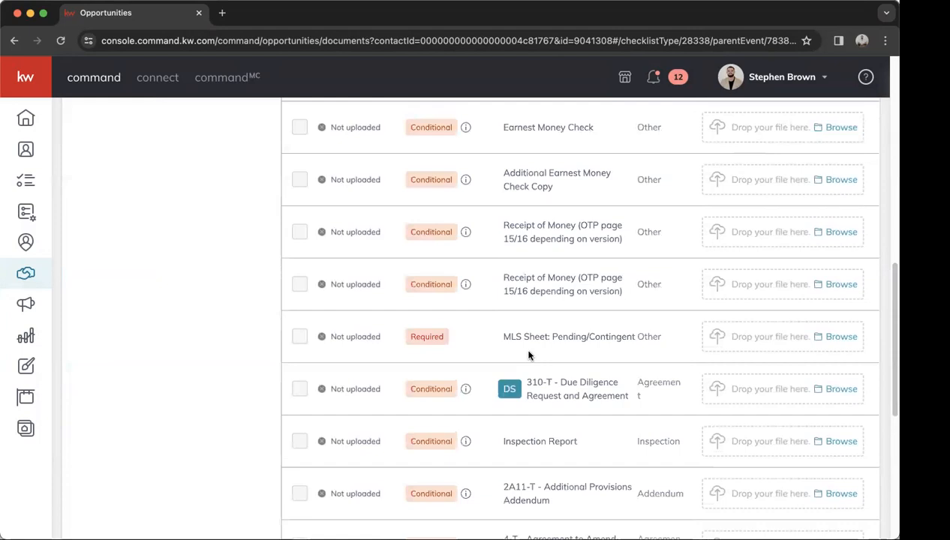
{"action": "scroll", "coordinate": [528, 355], "scroll_direction": "down", "scroll_amount": 6}
{"action": "scroll", "coordinate": [529, 350], "scroll_direction": "up", "scroll_amount": 12}
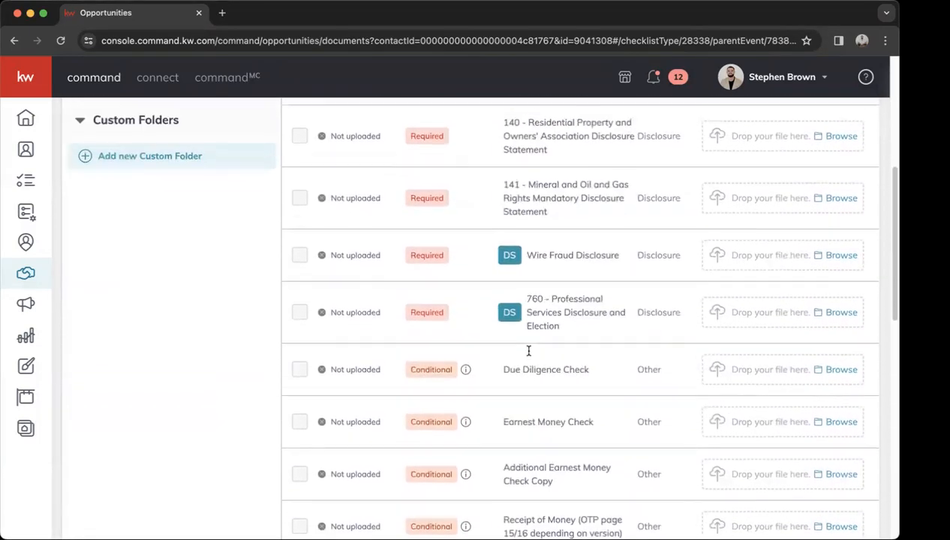
{"action": "scroll", "coordinate": [529, 351], "scroll_direction": "up", "scroll_amount": 6}
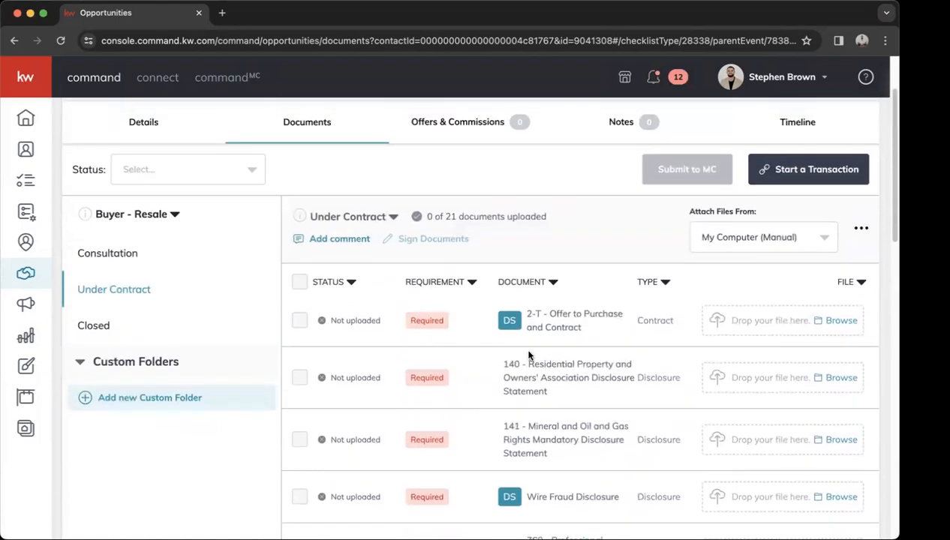
{"action": "scroll", "coordinate": [529, 356], "scroll_direction": "up", "scroll_amount": 1}
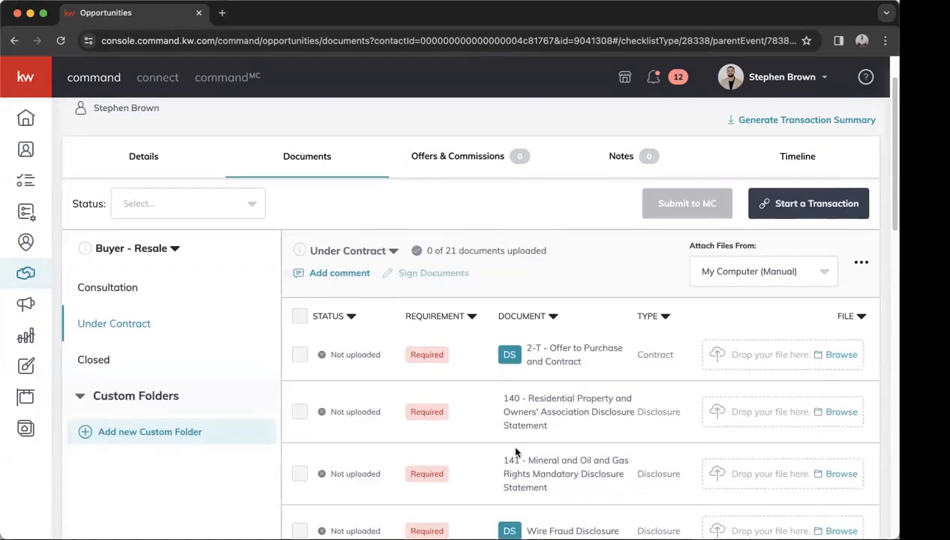
Start a DocuSign transaction for the opportunity, then return to the KW Command tab.
{"action": "left_click", "coordinate": [789, 208]}
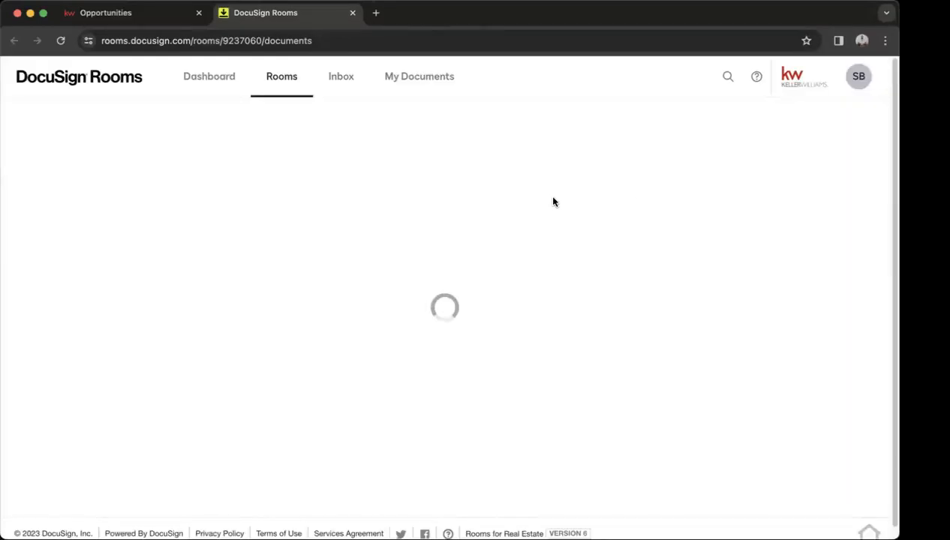
{"action": "left_click", "coordinate": [172, 18]}
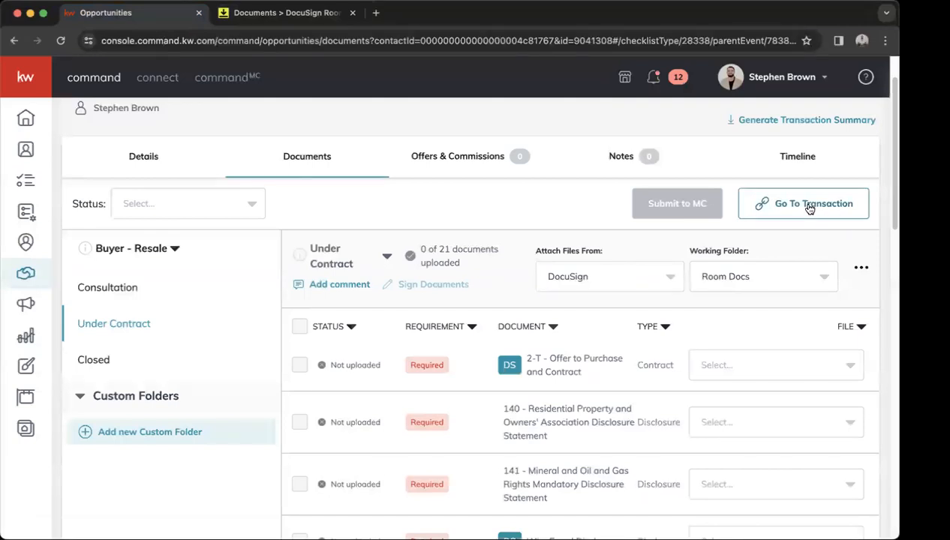
Select all eight documents in the room's Room Docs and permanently delete them.
{"action": "left_click", "coordinate": [314, 13]}
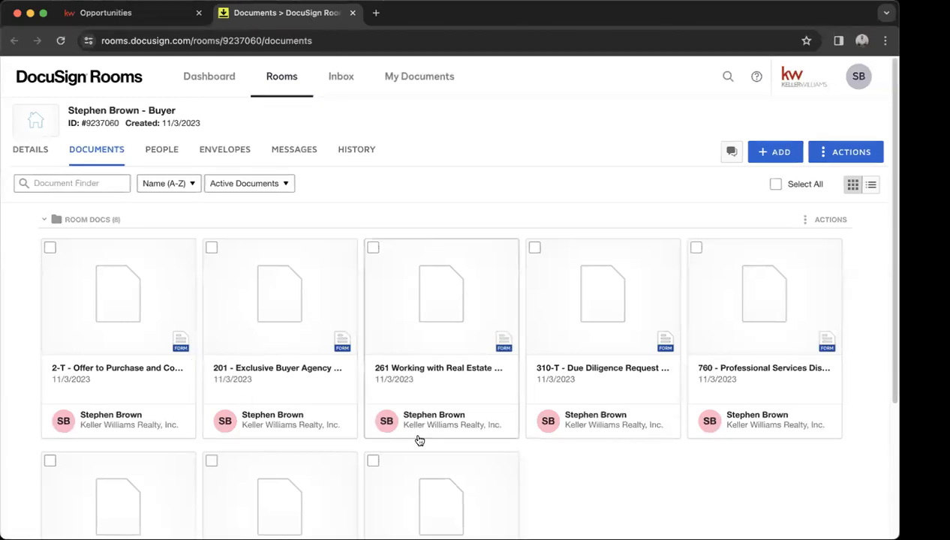
{"action": "scroll", "coordinate": [522, 431], "scroll_direction": "down", "scroll_amount": 2}
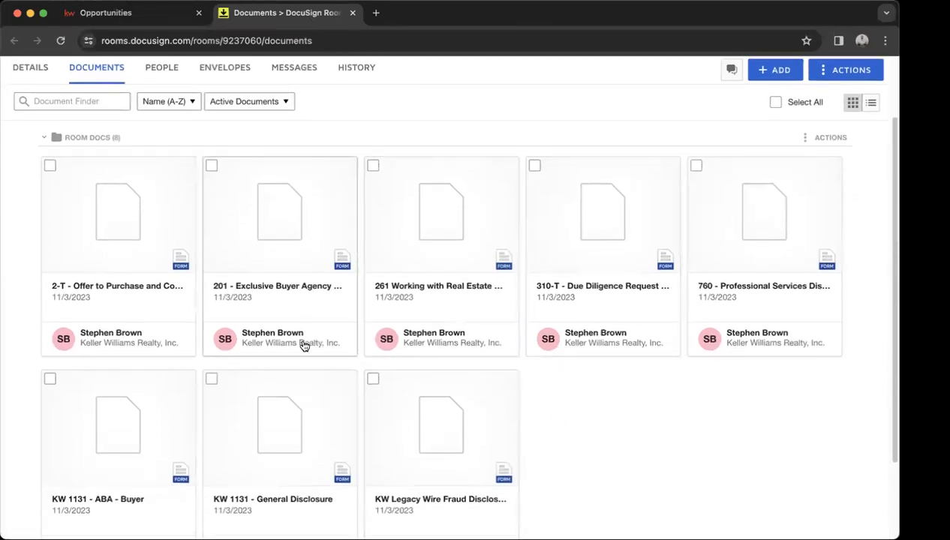
{"action": "scroll", "coordinate": [557, 432], "scroll_direction": "up", "scroll_amount": 1}
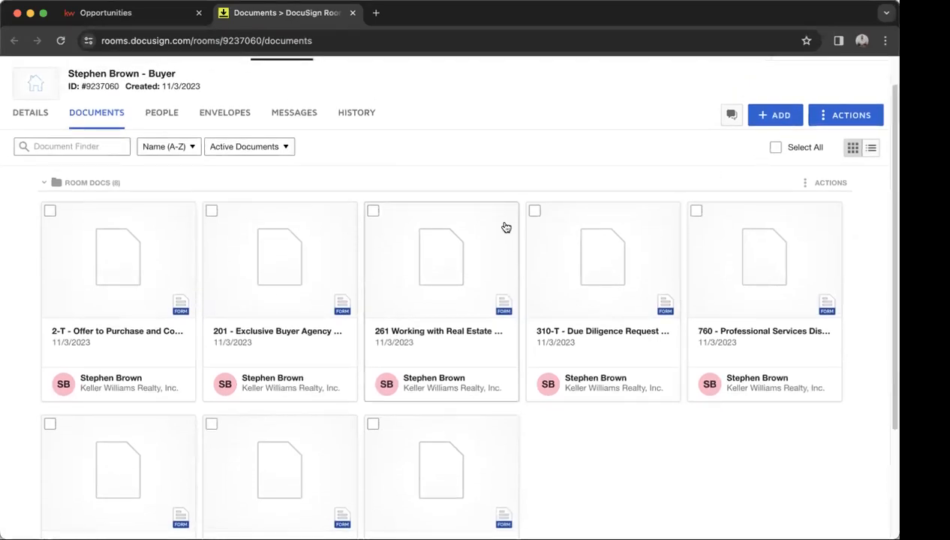
{"action": "left_click", "coordinate": [775, 148]}
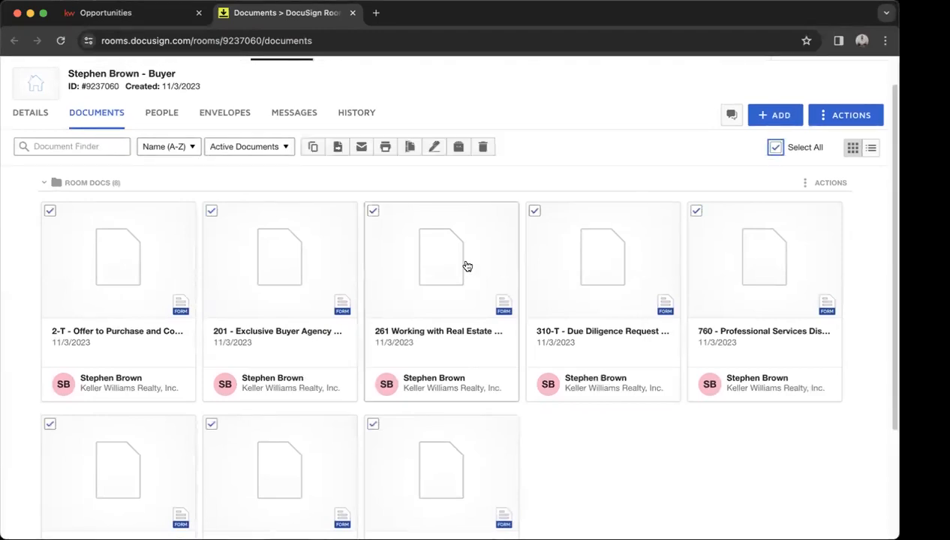
{"action": "left_click", "coordinate": [484, 153]}
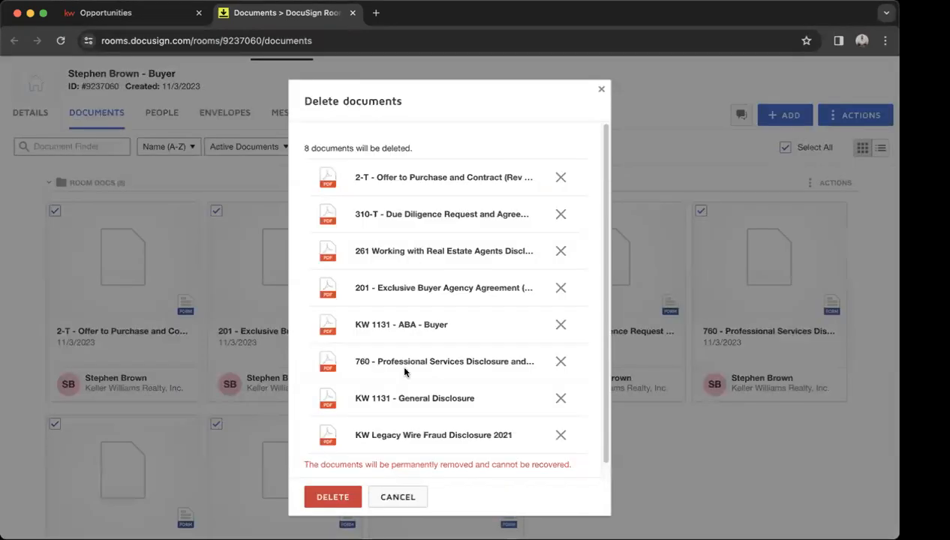
{"action": "left_click", "coordinate": [348, 498]}
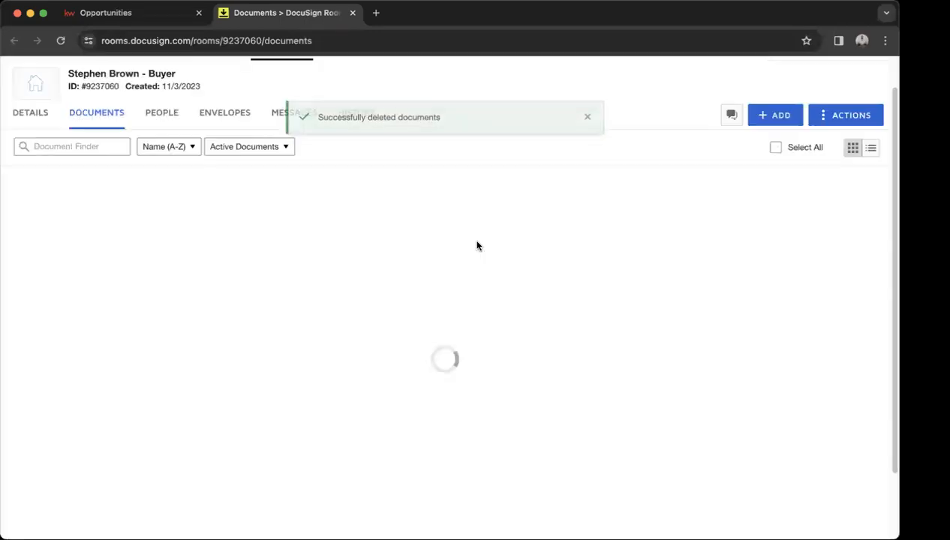
{"action": "left_click", "coordinate": [586, 130]}
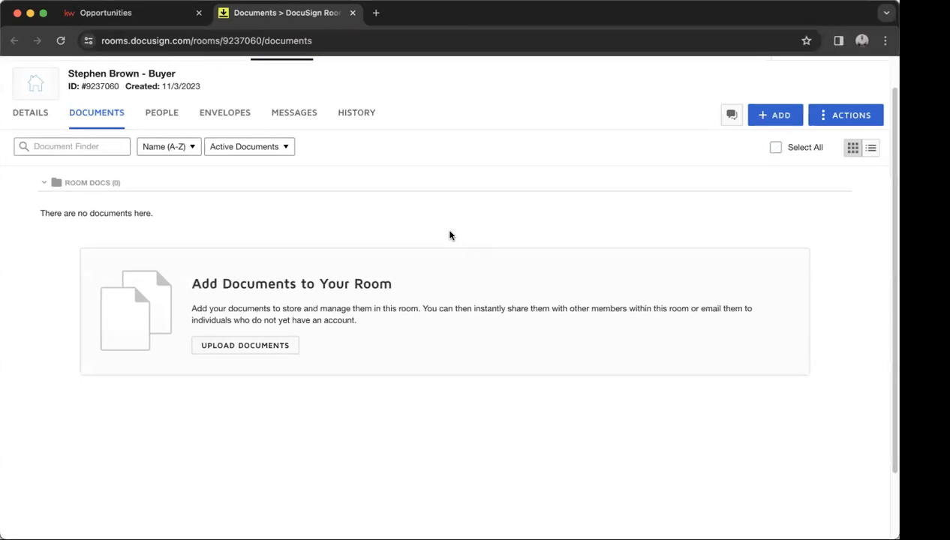
Choose DocuSign Forms from the ADD menu to bring up the Select forms dialog.
{"action": "scroll", "coordinate": [449, 235], "scroll_direction": "up", "scroll_amount": 1}
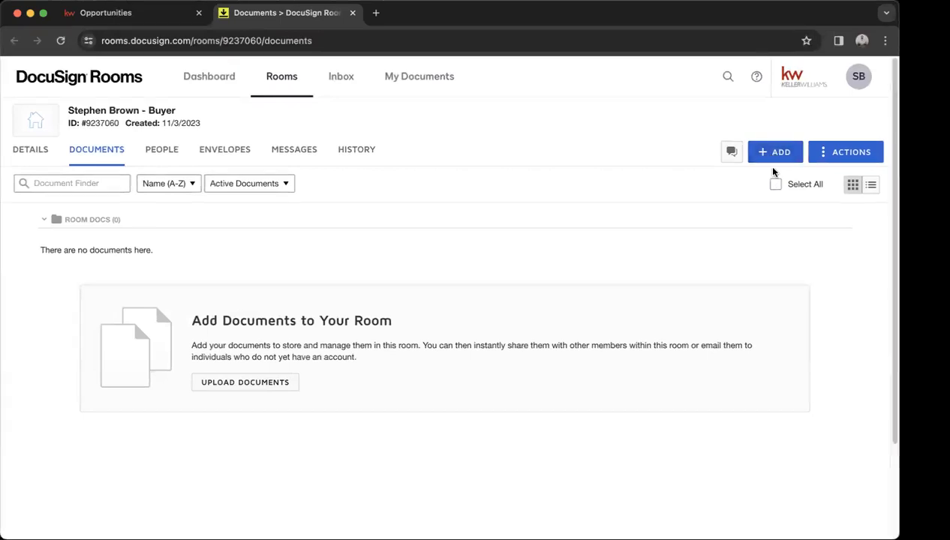
{"action": "left_click", "coordinate": [772, 153]}
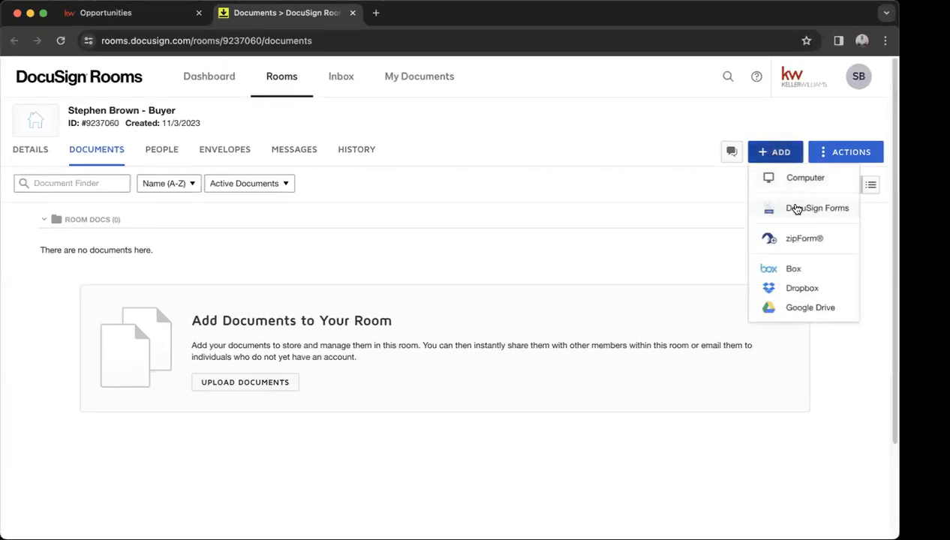
{"action": "left_click", "coordinate": [797, 209]}
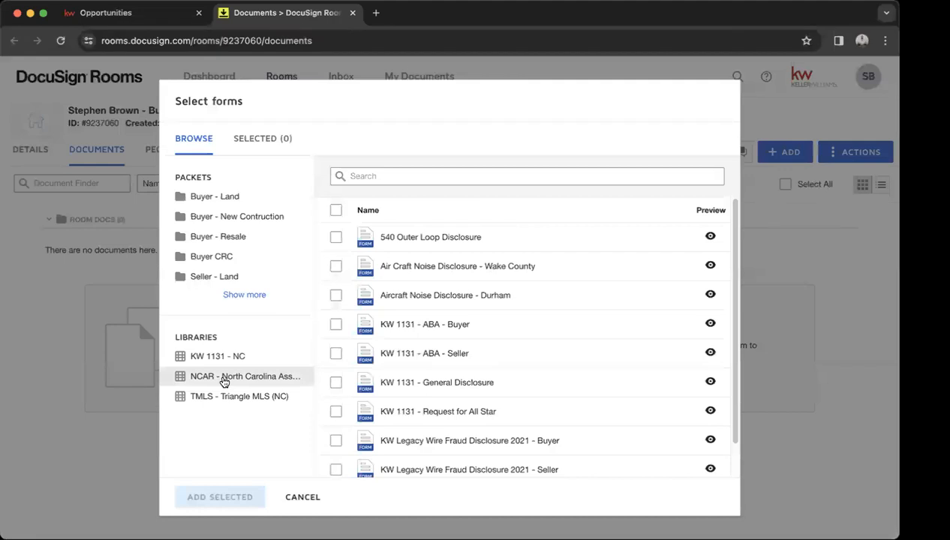
Search the NCAR library for 'buyer' and tick 201 Exclusive Buyer Agency Agreement.
{"action": "left_click", "coordinate": [224, 379]}
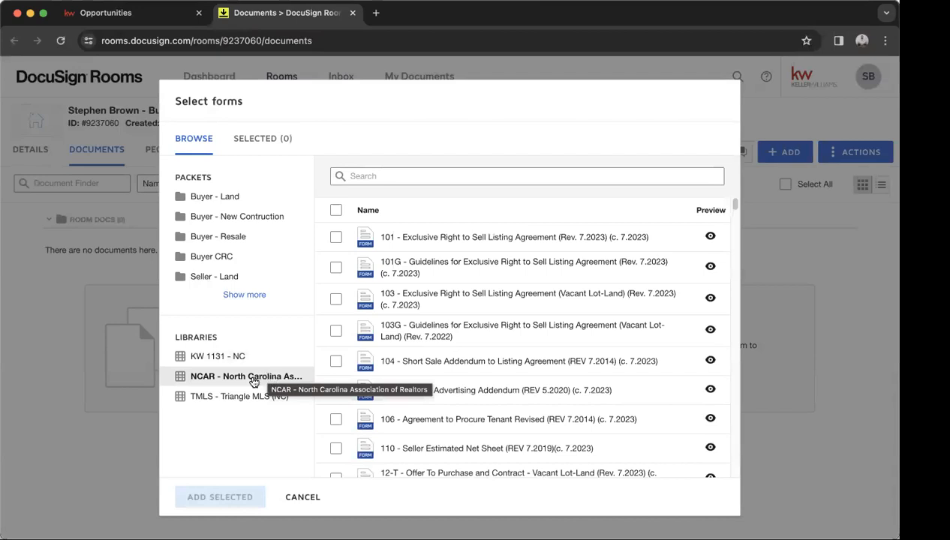
{"action": "left_click", "coordinate": [473, 175]}
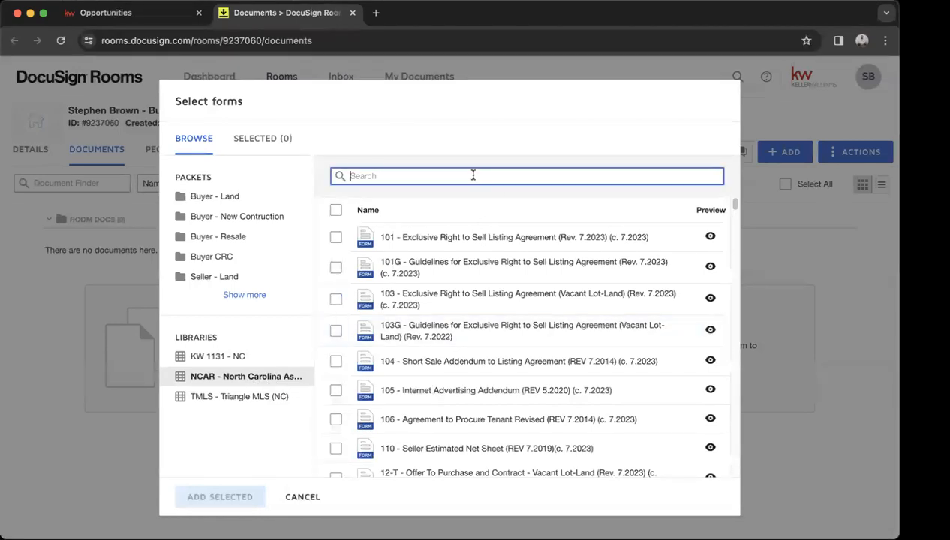
{"action": "type", "text": "buyer"}
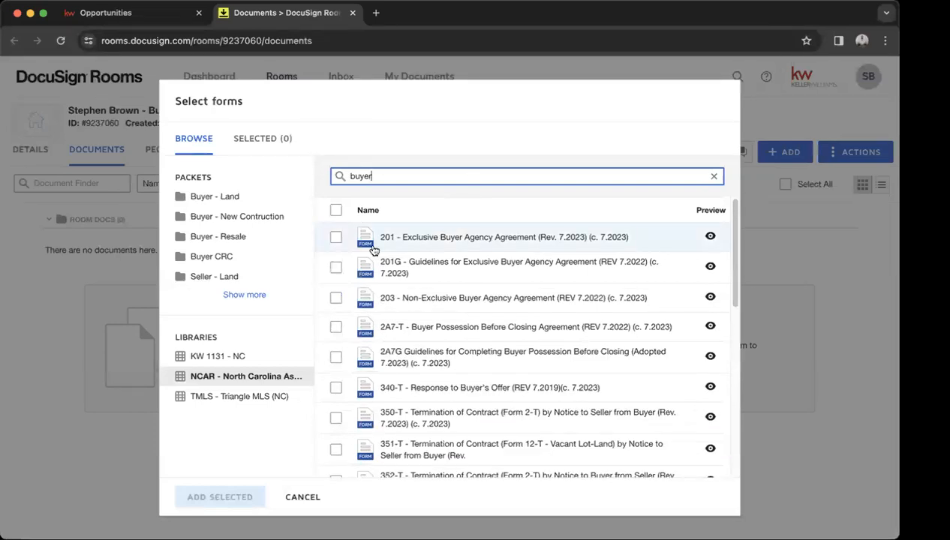
{"action": "left_click", "coordinate": [335, 237]}
Search 'working', tick 161 Working with Real Estate Agents Disclosure, and add both forms.
{"action": "double_click", "coordinate": [397, 174]}
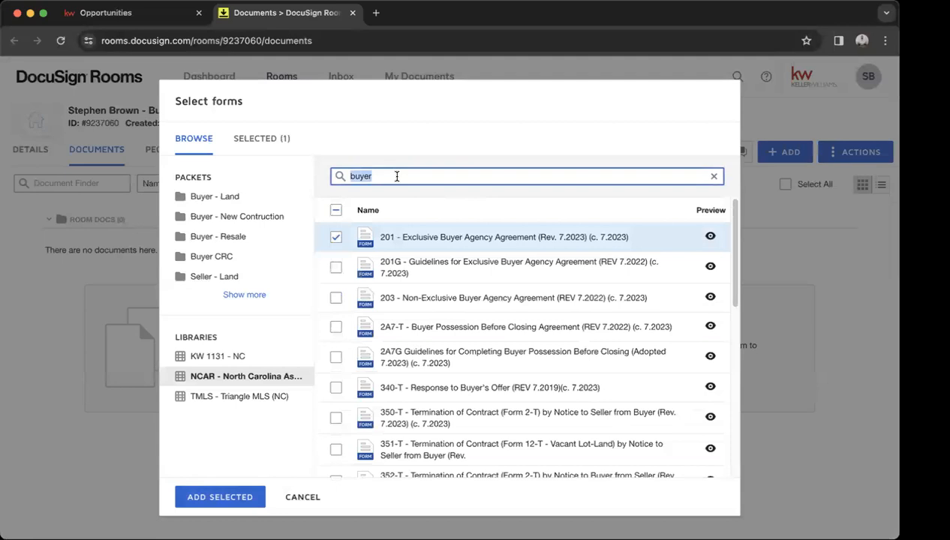
{"action": "key", "text": "BackSpace"}
{"action": "type", "text": "working"}
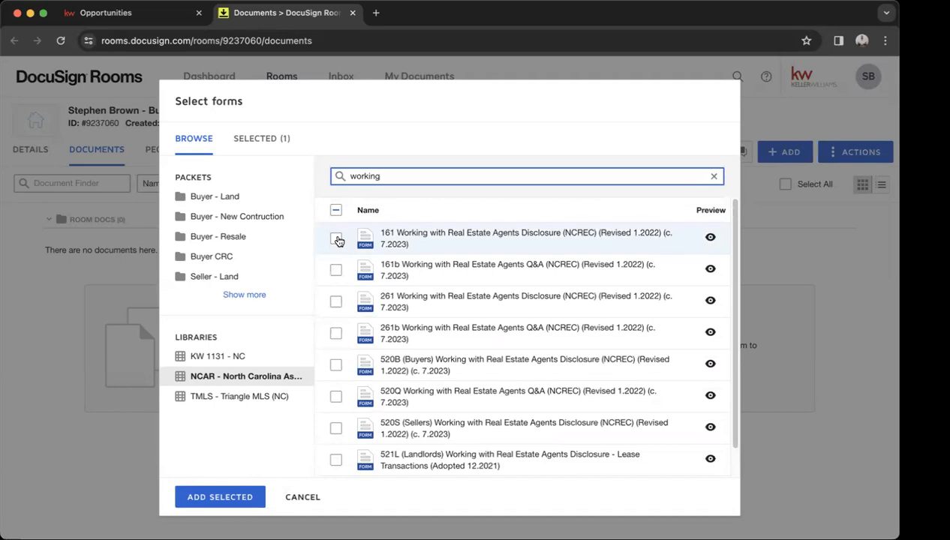
{"action": "left_click", "coordinate": [336, 239]}
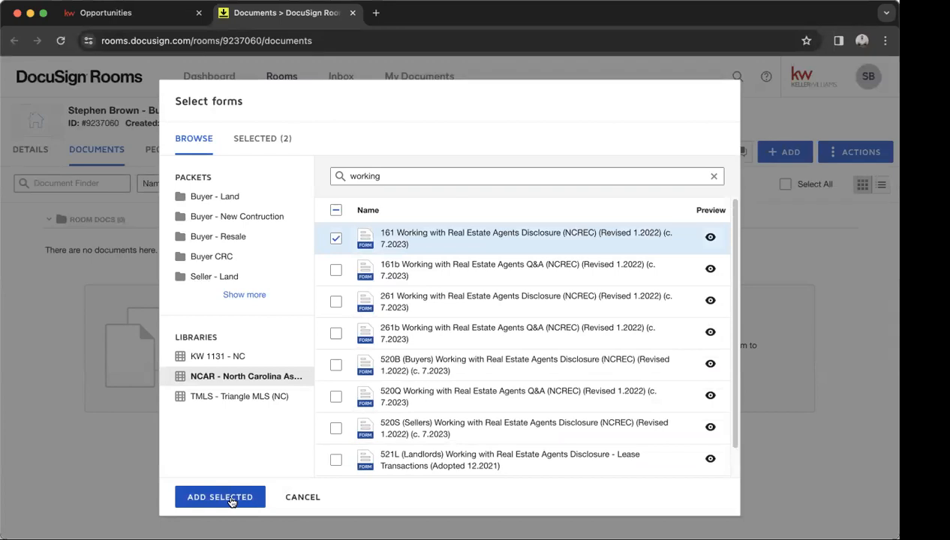
{"action": "left_click", "coordinate": [220, 497]}
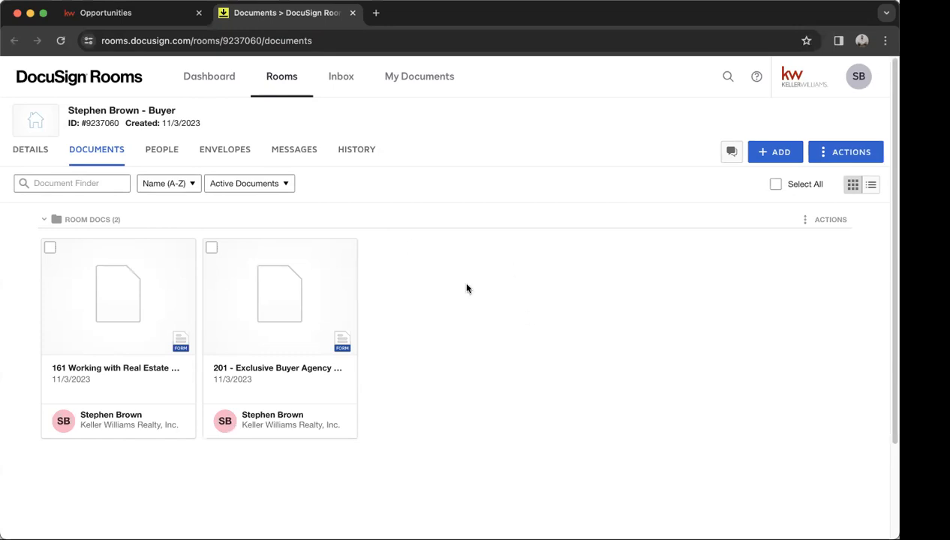
{"action": "left_click", "coordinate": [212, 250]}
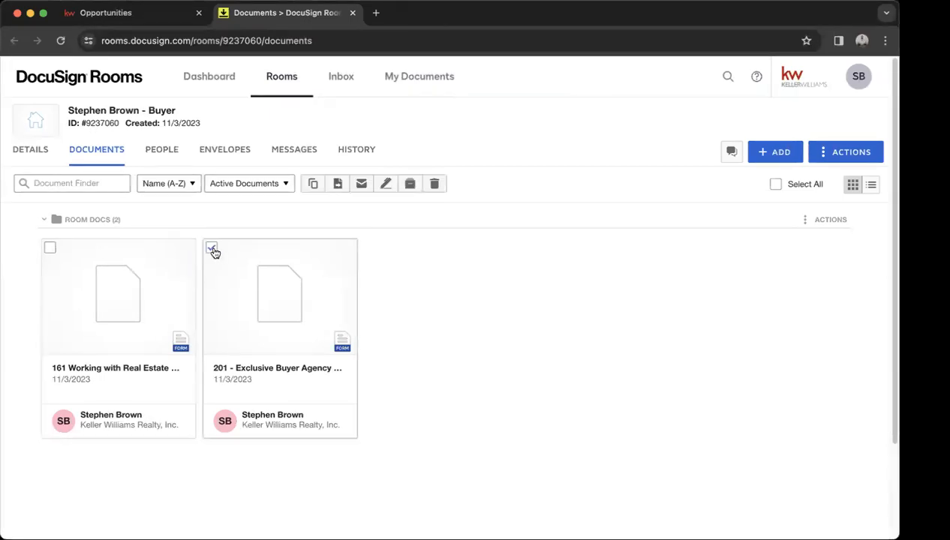
Tick both the 161 disclosure and 201 agreement document cards together.
{"action": "left_click", "coordinate": [49, 249]}
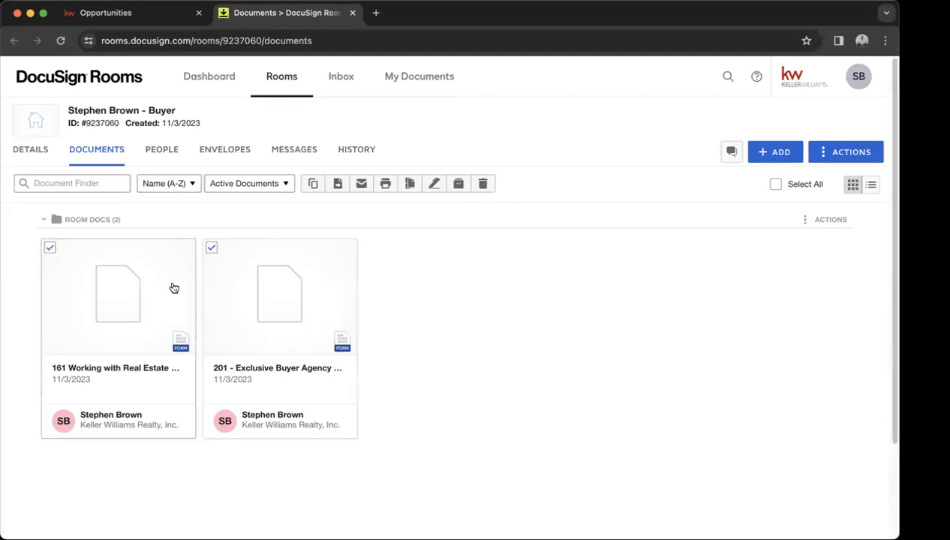
{"action": "left_click", "coordinate": [212, 249]}
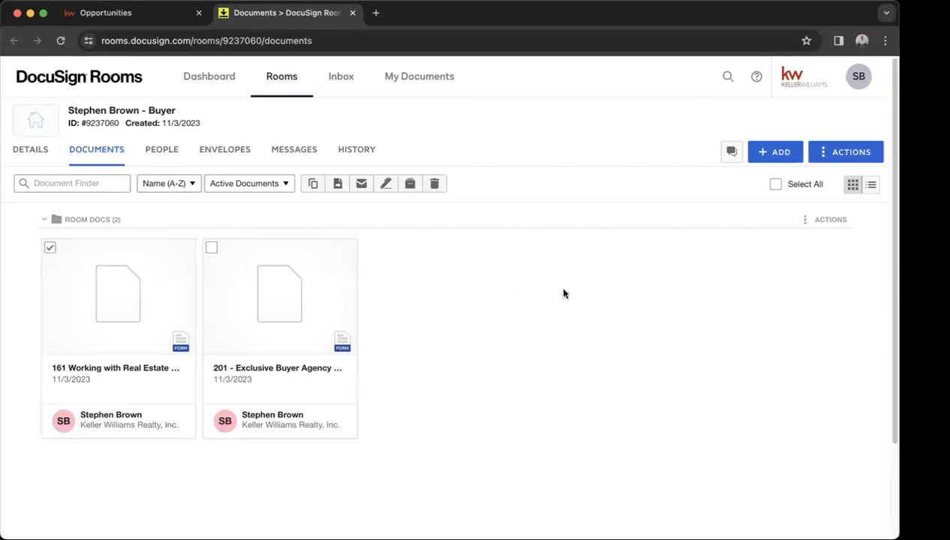
{"action": "left_click", "coordinate": [213, 250]}
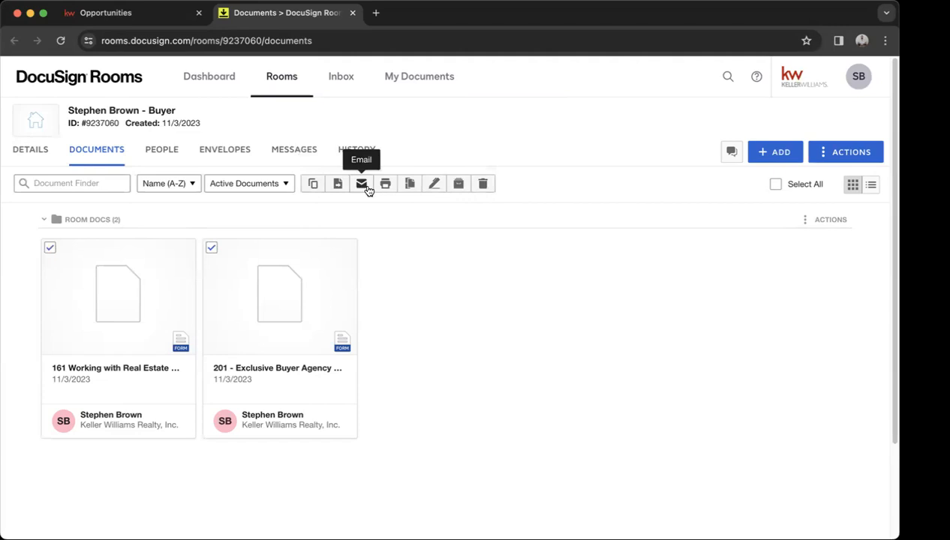
Create an envelope from both documents with Buyer Agent and Buyer One as recipients.
{"action": "left_click", "coordinate": [433, 186]}
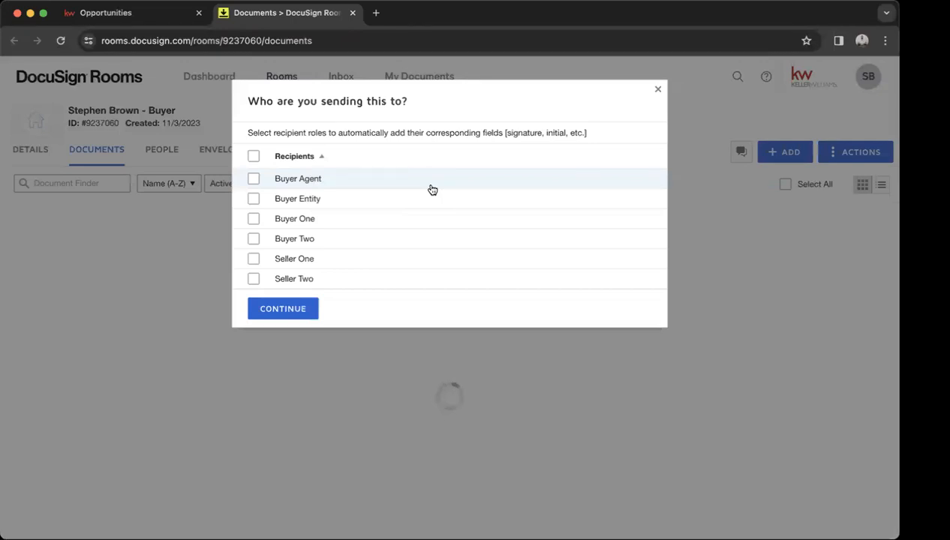
{"action": "left_click", "coordinate": [432, 189]}
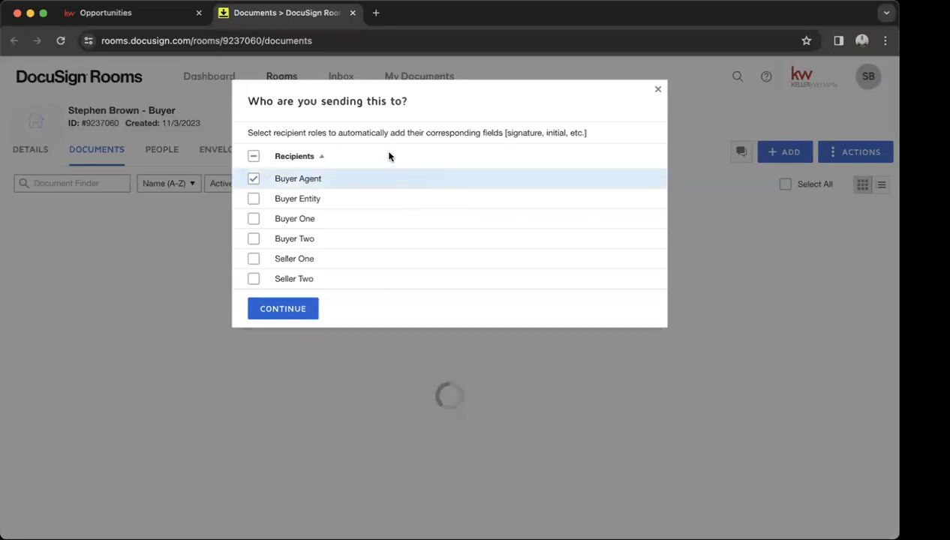
{"action": "left_click", "coordinate": [304, 225]}
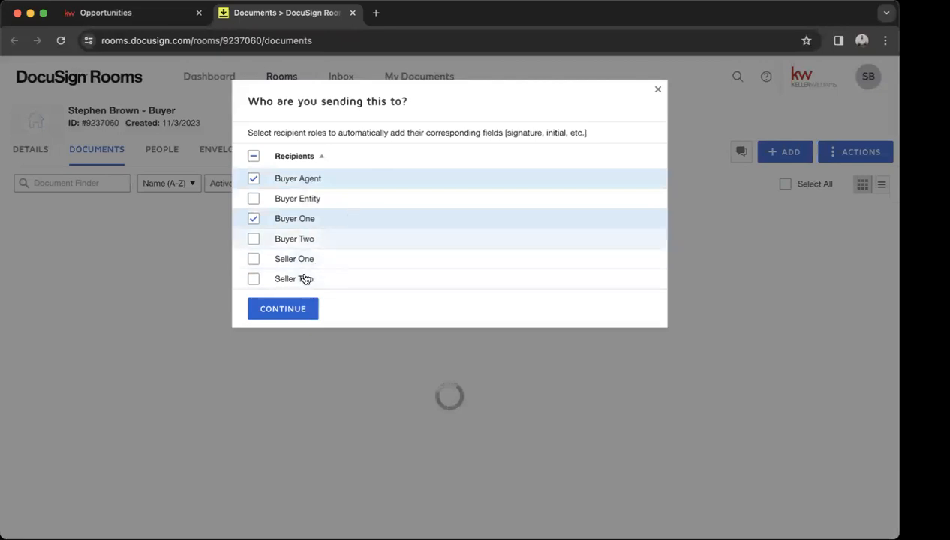
{"action": "left_click", "coordinate": [301, 307]}
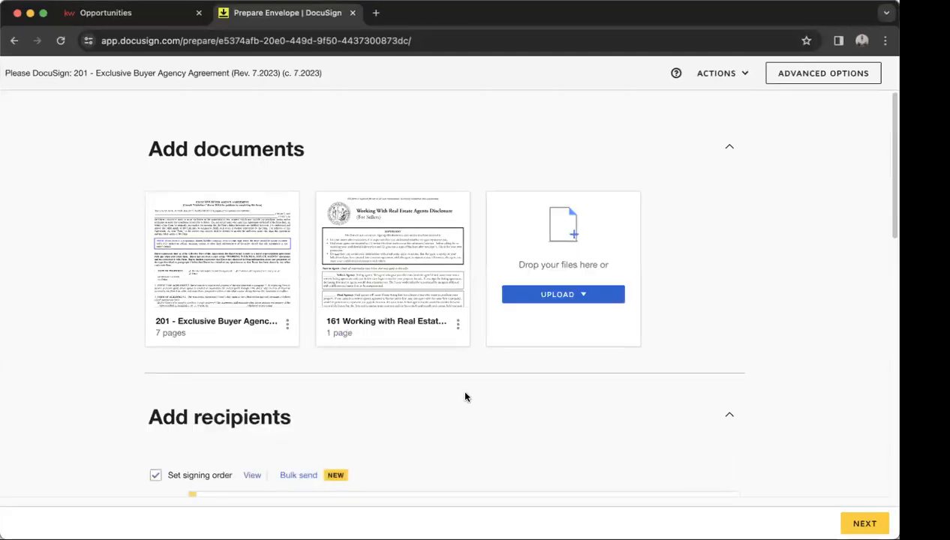
{"action": "scroll", "coordinate": [466, 397], "scroll_direction": "down", "scroll_amount": 5}
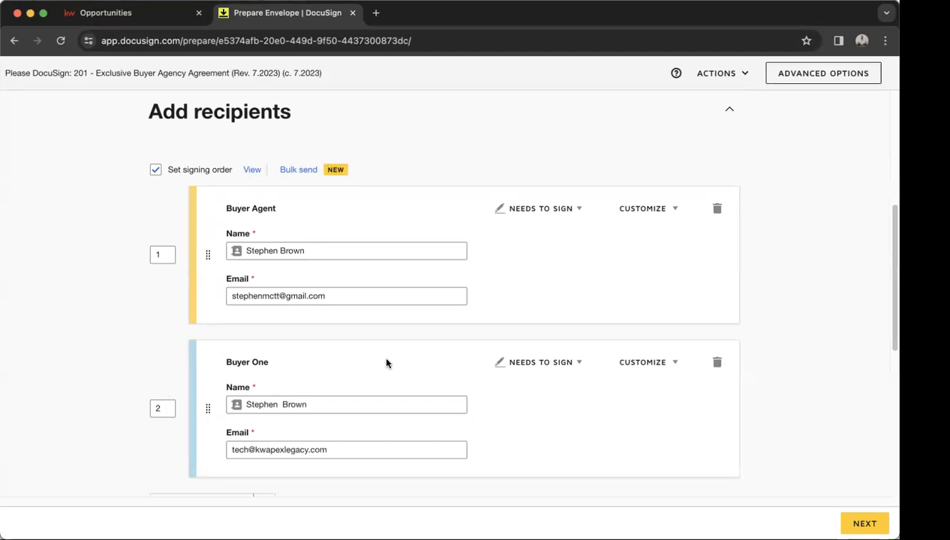
Change Buyer One's signing order from 2 to 1, then select the existing email subject.
{"action": "left_click", "coordinate": [161, 407]}
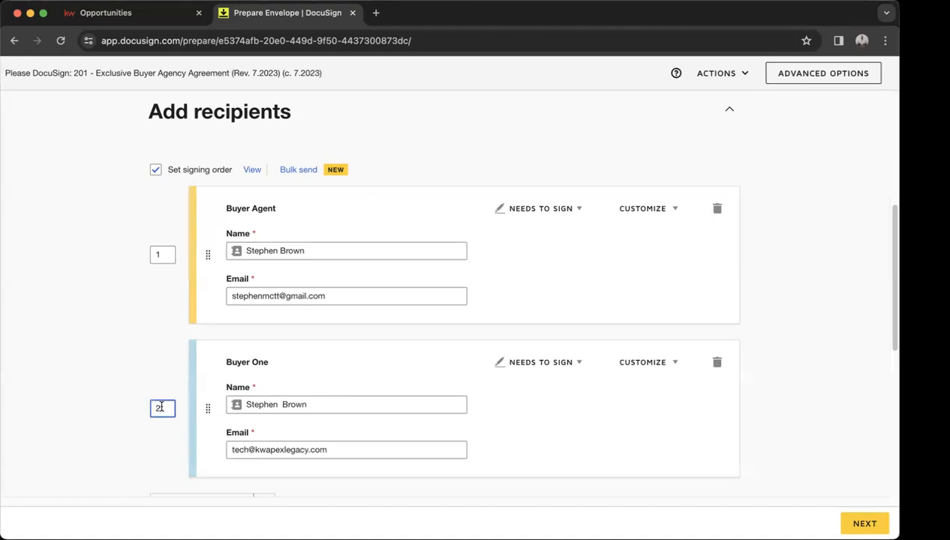
{"action": "key", "text": "BackSpace"}
{"action": "type", "text": "1"}
{"action": "left_click", "coordinate": [143, 363]}
{"action": "scroll", "coordinate": [387, 362], "scroll_direction": "down", "scroll_amount": 5}
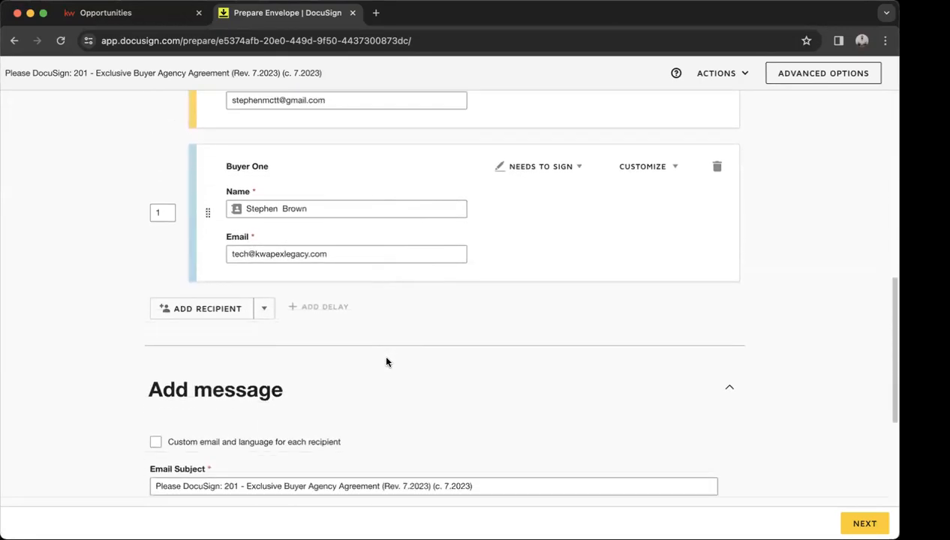
{"action": "scroll", "coordinate": [386, 362], "scroll_direction": "down", "scroll_amount": 5}
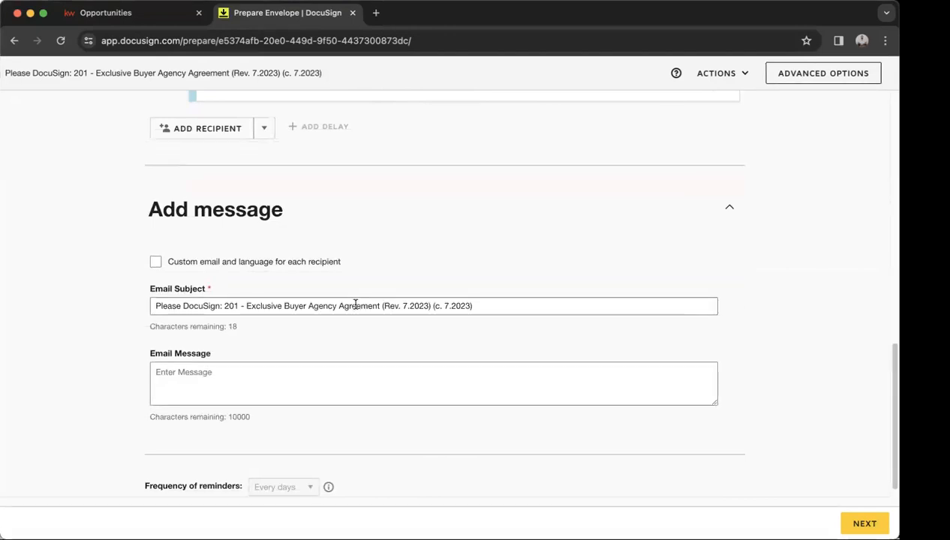
{"action": "left_click_drag", "start_coordinate": [481, 307], "coordinate": [219, 309]}
Replace the email subject with 'Here's that WREA Document we Spoke About' and continue to field placement.
{"action": "key", "text": "super+a"}
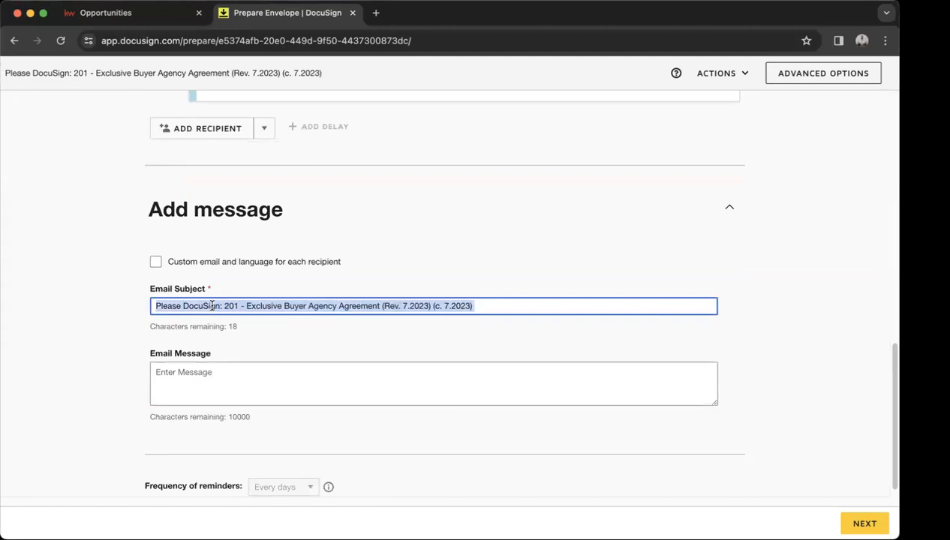
{"action": "type", "text": "Here's that WREA "}
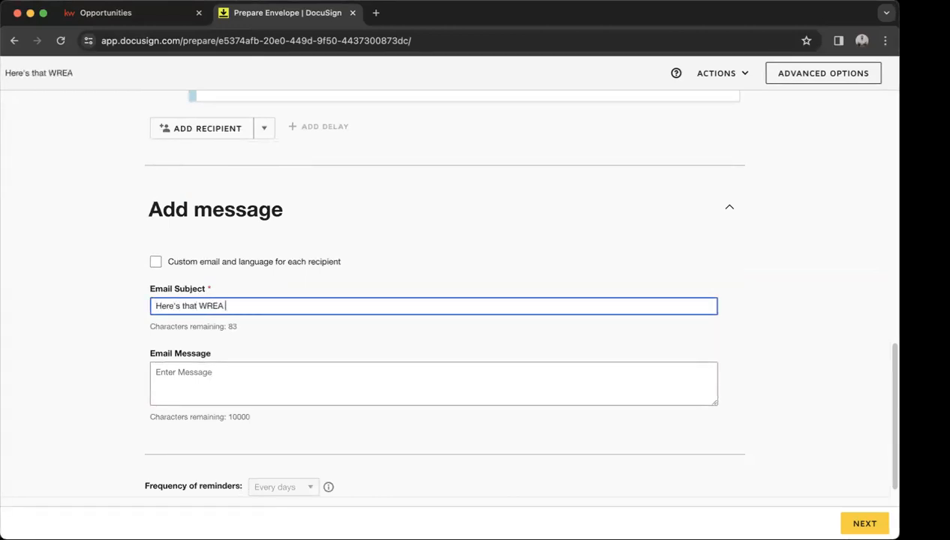
{"action": "type", "text": "Document we "}
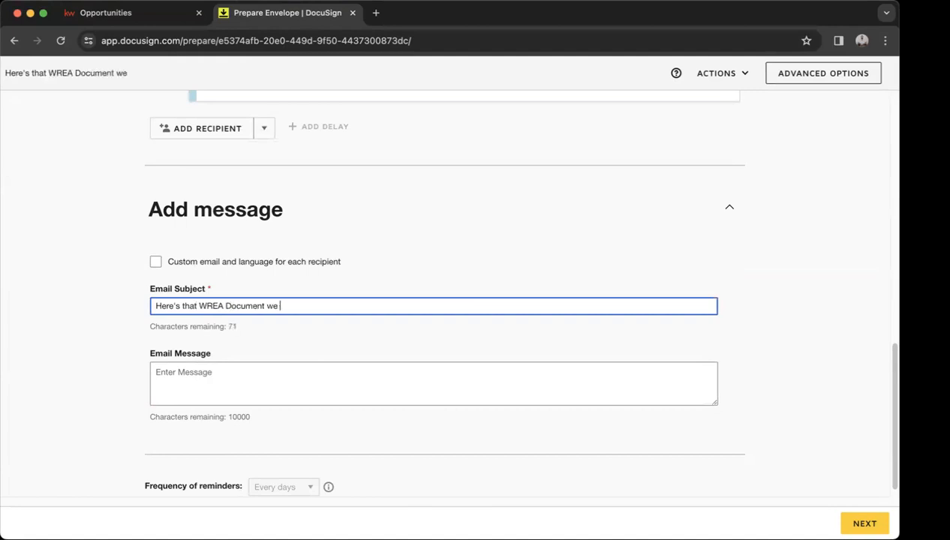
{"action": "type", "text": "Spoke About"}
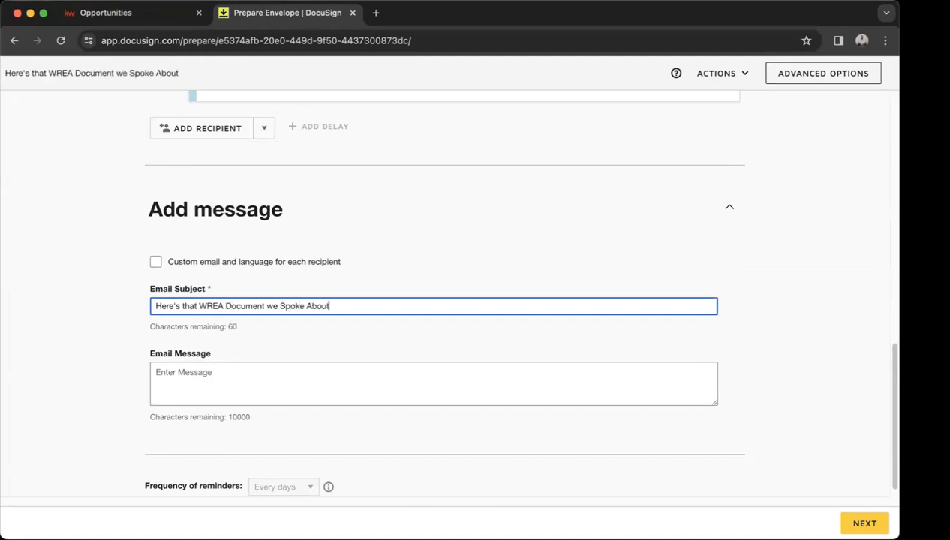
{"action": "left_click", "coordinate": [266, 377]}
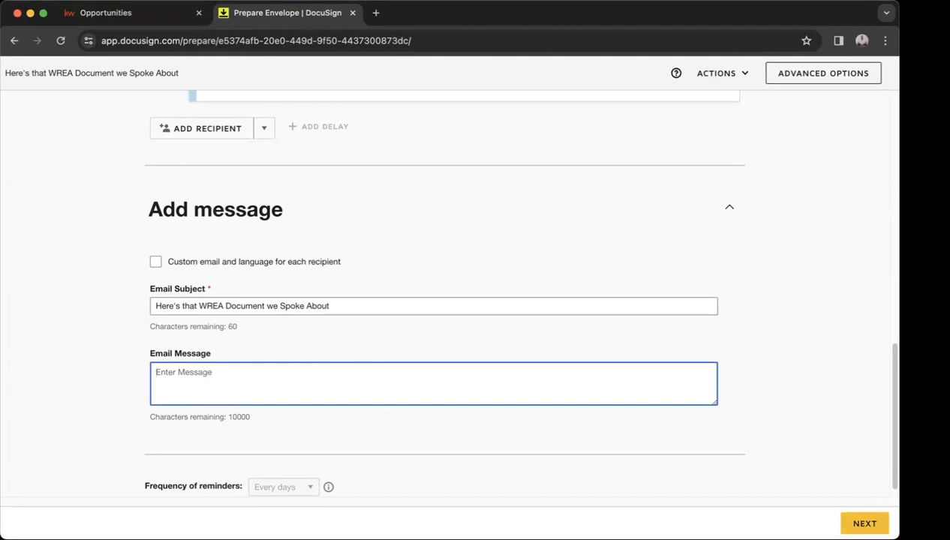
{"action": "left_click", "coordinate": [865, 524]}
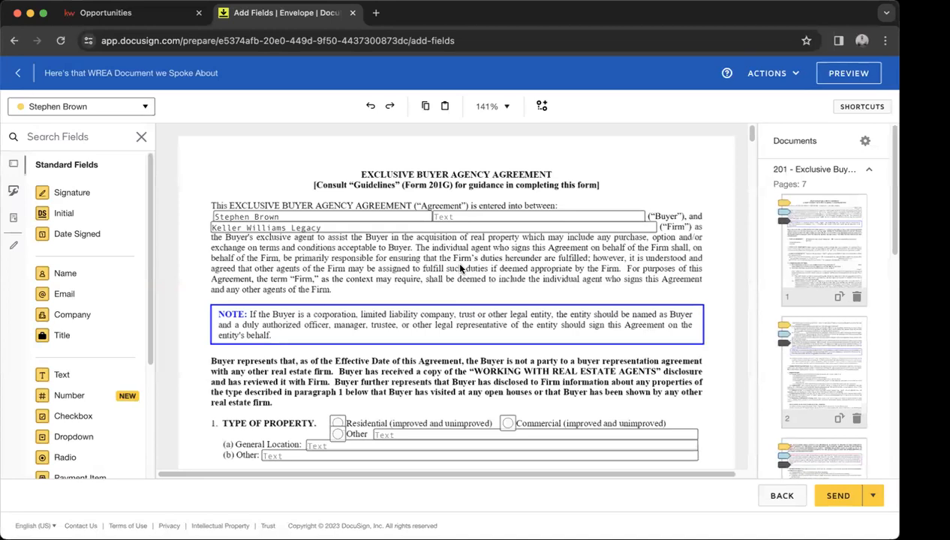
Scroll through the Exclusive Buyer Agency Agreement on the Add Fields page.
{"action": "scroll", "coordinate": [460, 268], "scroll_direction": "down", "scroll_amount": 2}
Enter Wake County in the agreement's General Location field.
{"action": "scroll", "coordinate": [461, 268], "scroll_direction": "down", "scroll_amount": 4}
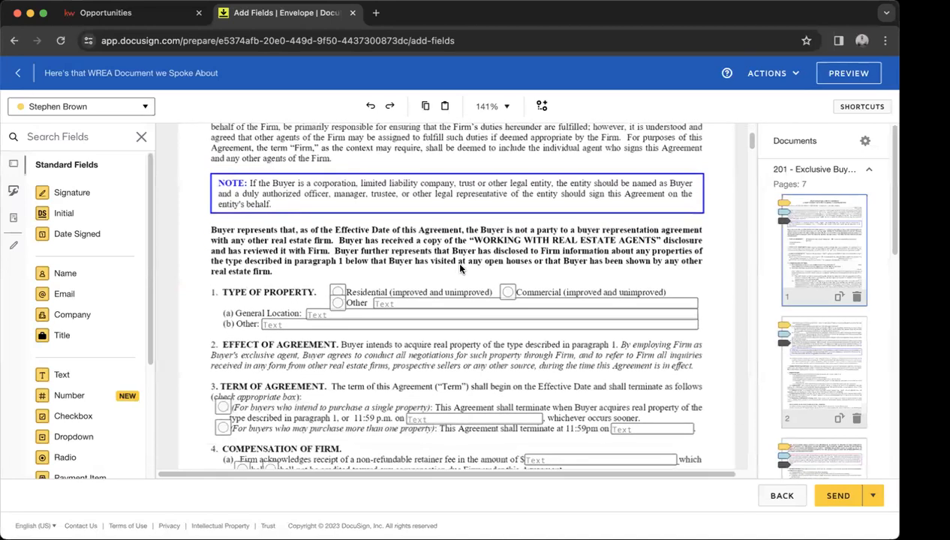
{"action": "scroll", "coordinate": [460, 269], "scroll_direction": "up", "scroll_amount": 5}
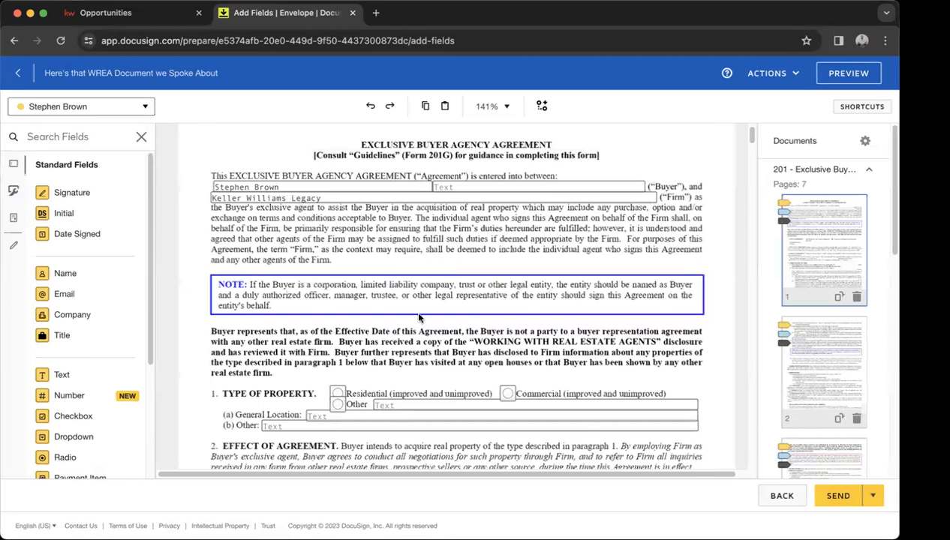
{"action": "scroll", "coordinate": [418, 317], "scroll_direction": "down", "scroll_amount": 5}
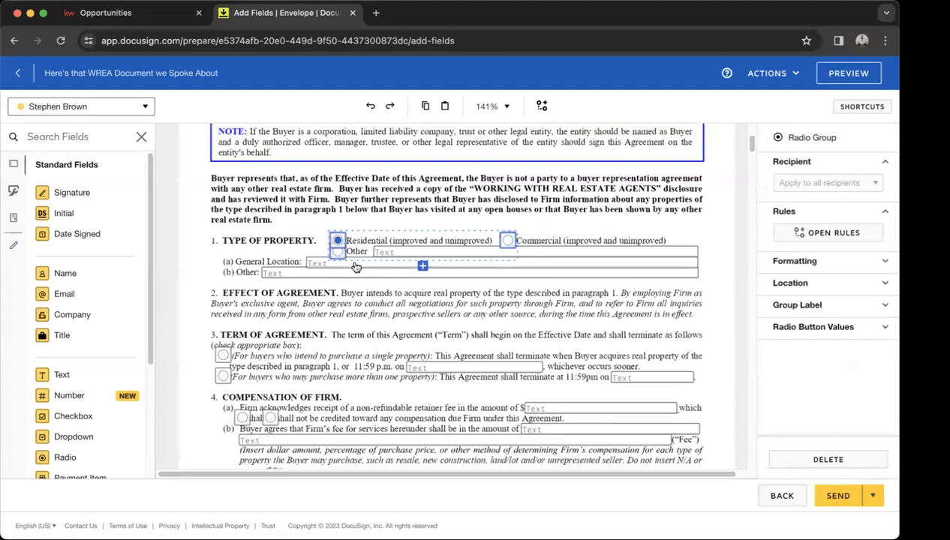
{"action": "left_click", "coordinate": [353, 265]}
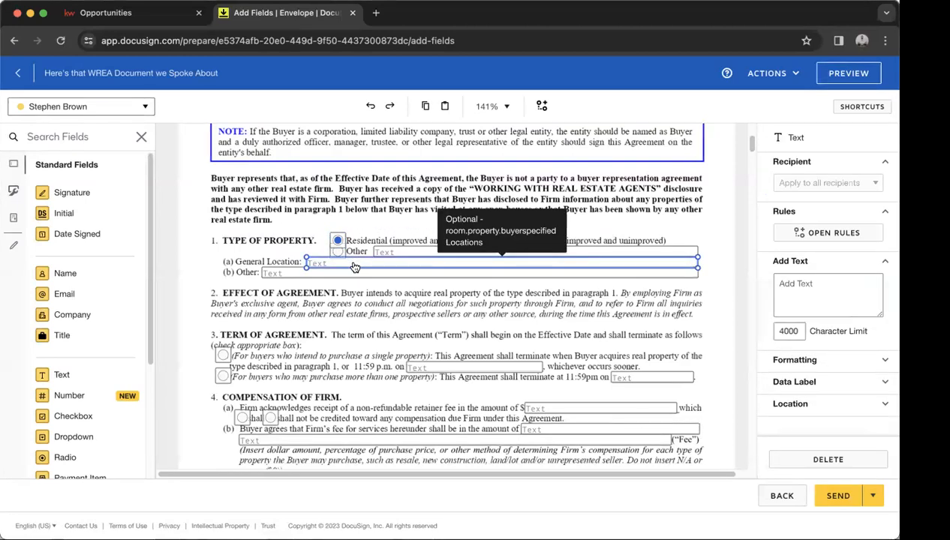
{"action": "left_click", "coordinate": [354, 263]}
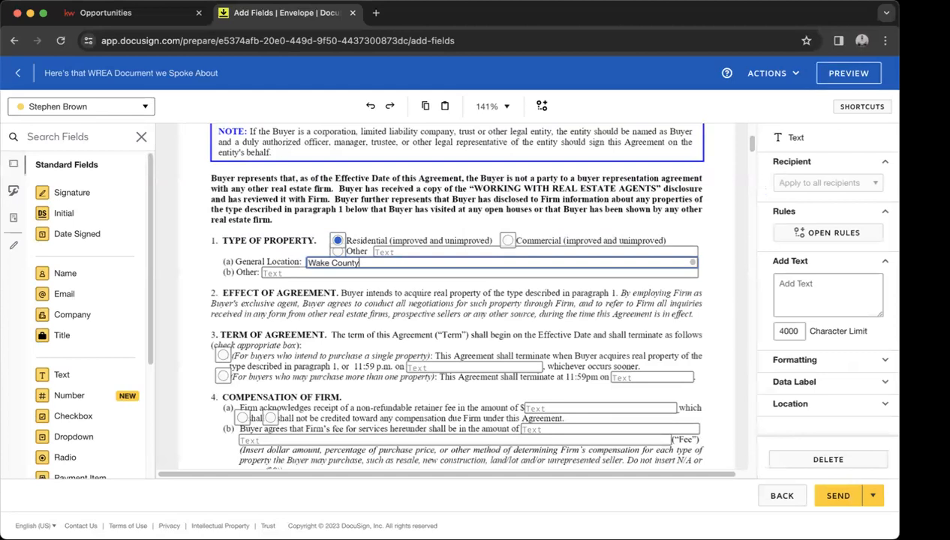
{"action": "left_click", "coordinate": [369, 327]}
Review the term-of-agreement and 4(a) compensation choice groups, then the page 1 buyer initials field.
{"action": "scroll", "coordinate": [369, 327], "scroll_direction": "down", "scroll_amount": 4}
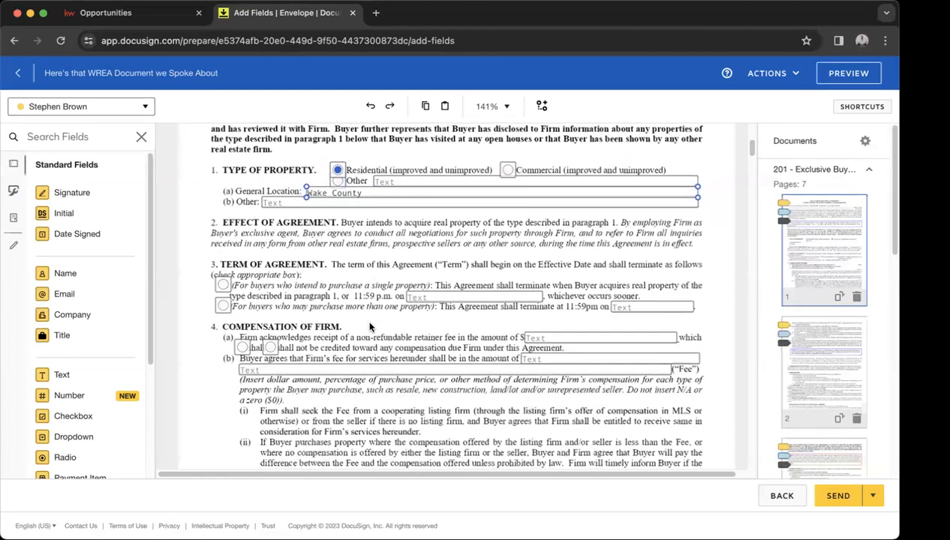
{"action": "left_click", "coordinate": [221, 219]}
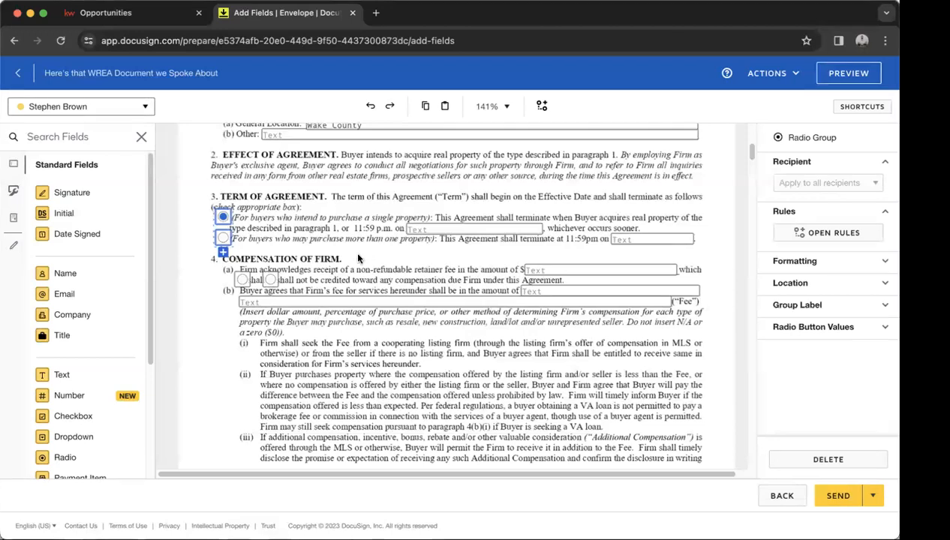
{"action": "left_click", "coordinate": [242, 280]}
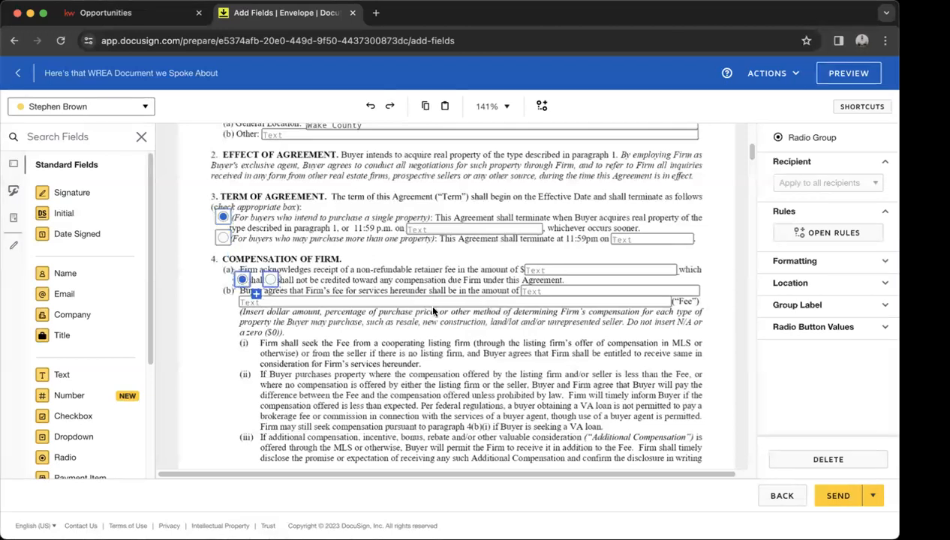
{"action": "scroll", "coordinate": [432, 311], "scroll_direction": "down", "scroll_amount": 5}
{"action": "left_click", "coordinate": [339, 347]}
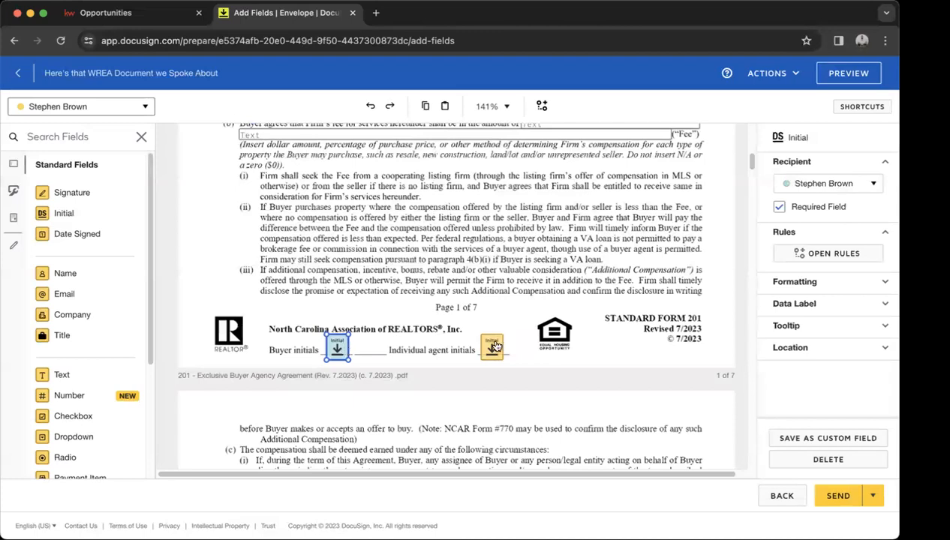
Place a new Initial field above page 1's footer and check the buyer and agent initials fields.
{"action": "left_click", "coordinate": [493, 345]}
{"action": "left_click", "coordinate": [338, 350]}
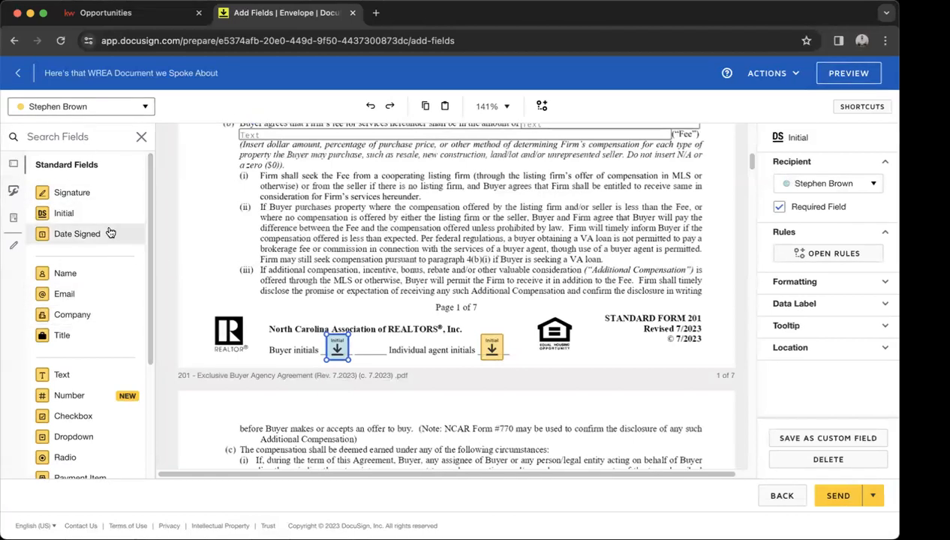
{"action": "left_click_drag", "start_coordinate": [96, 219], "coordinate": [344, 268]}
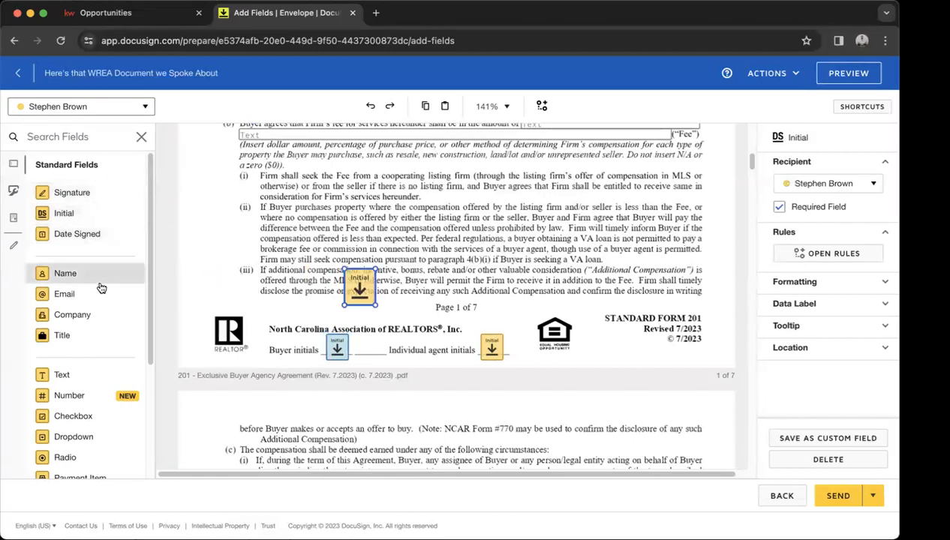
{"action": "left_click", "coordinate": [337, 351]}
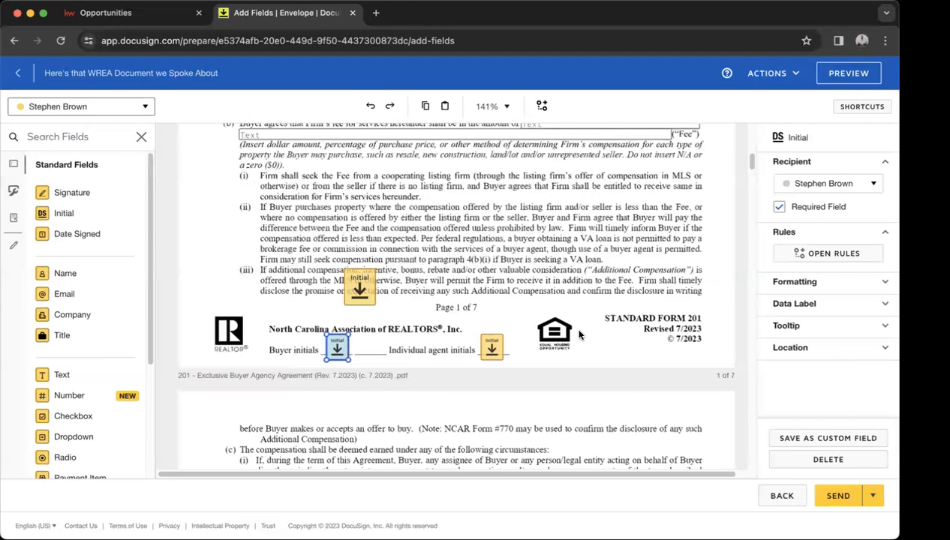
{"action": "left_click", "coordinate": [492, 349]}
{"action": "scroll", "coordinate": [607, 320], "scroll_direction": "down", "scroll_amount": 10}
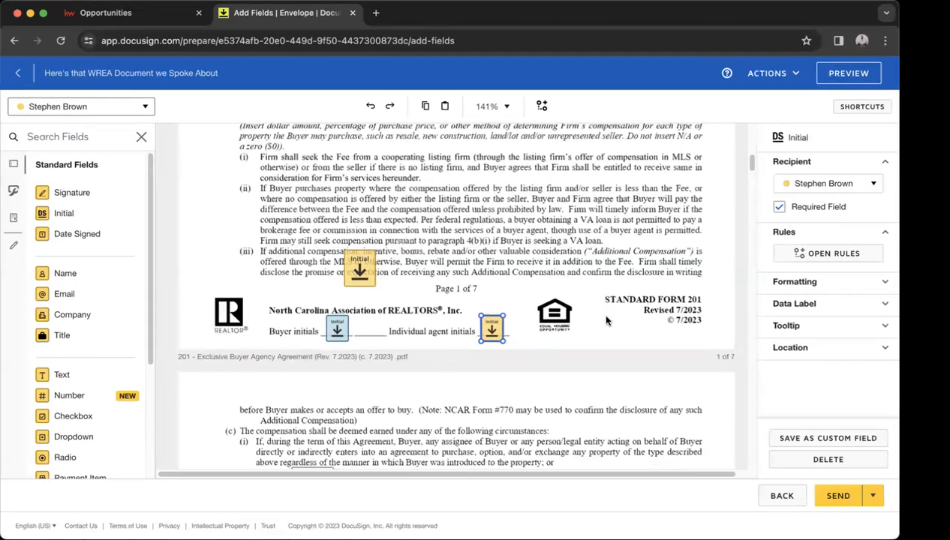
{"action": "scroll", "coordinate": [606, 320], "scroll_direction": "down", "scroll_amount": 15}
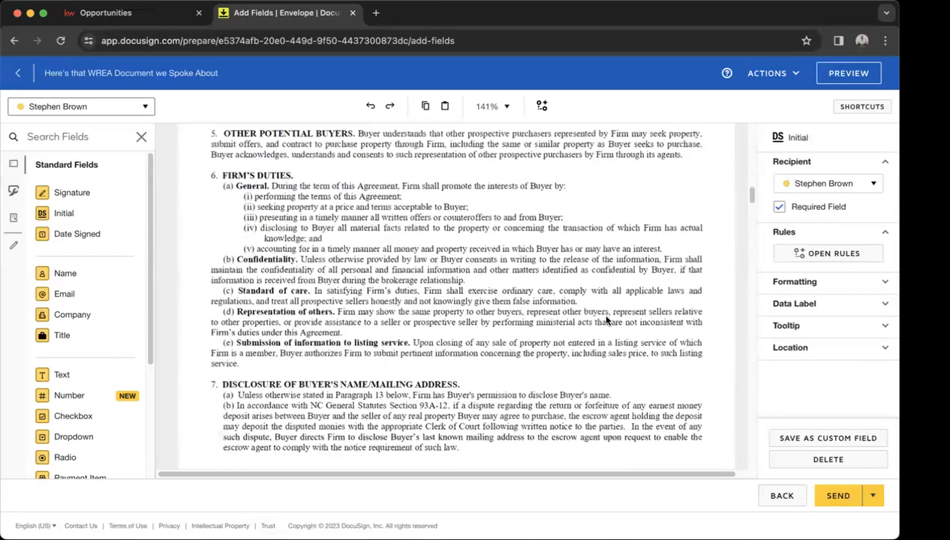
{"action": "scroll", "coordinate": [607, 320], "scroll_direction": "down", "scroll_amount": 3}
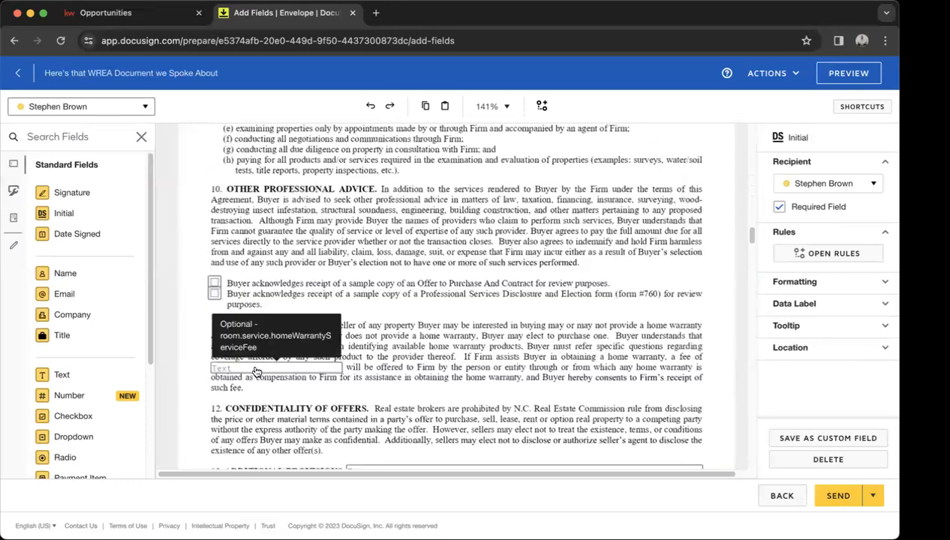
{"action": "scroll", "coordinate": [513, 371], "scroll_direction": "down", "scroll_amount": 10}
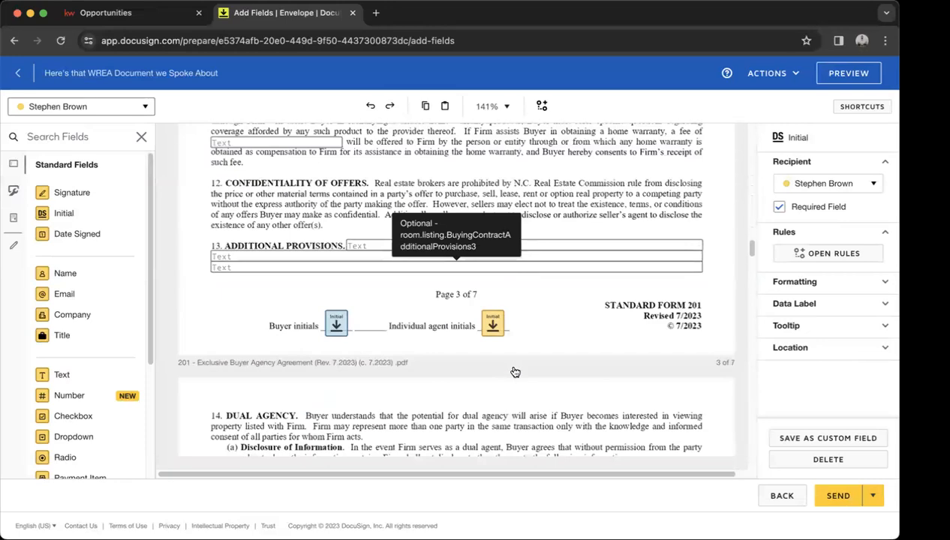
{"action": "scroll", "coordinate": [514, 371], "scroll_direction": "down", "scroll_amount": 10}
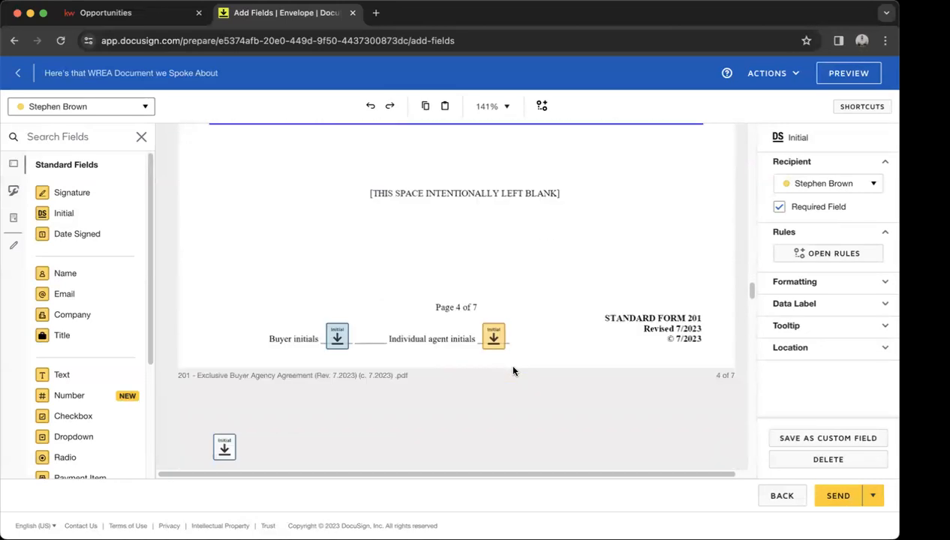
{"action": "scroll", "coordinate": [513, 371], "scroll_direction": "down", "scroll_amount": 10}
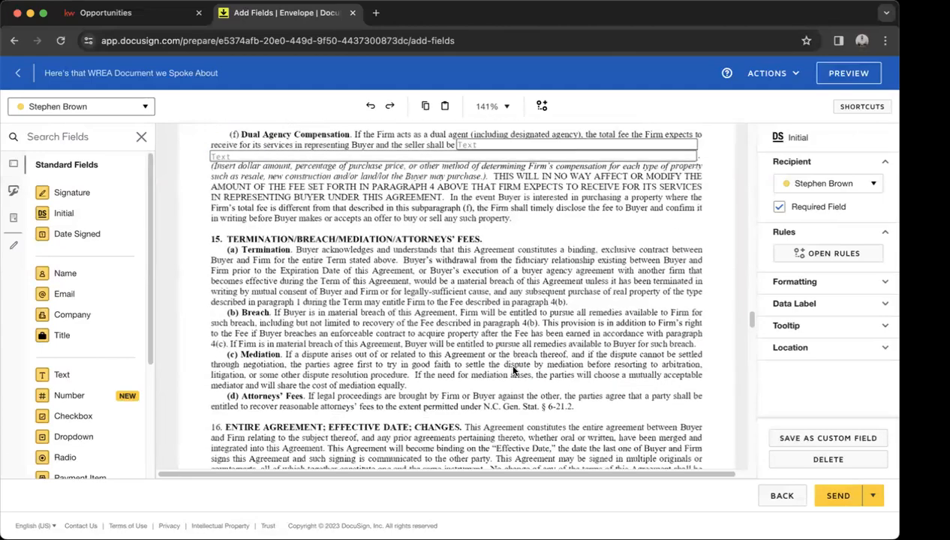
{"action": "scroll", "coordinate": [513, 371], "scroll_direction": "down", "scroll_amount": 10}
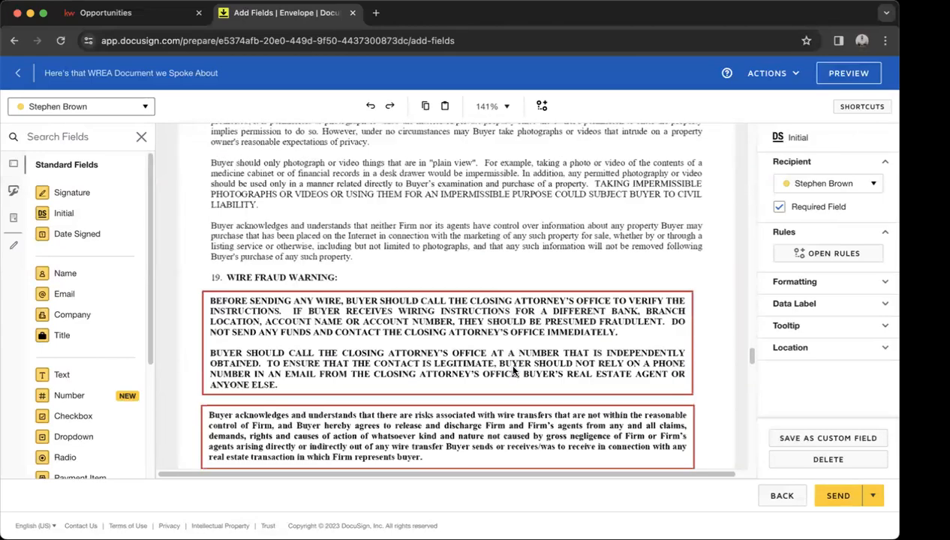
{"action": "scroll", "coordinate": [514, 371], "scroll_direction": "down", "scroll_amount": 10}
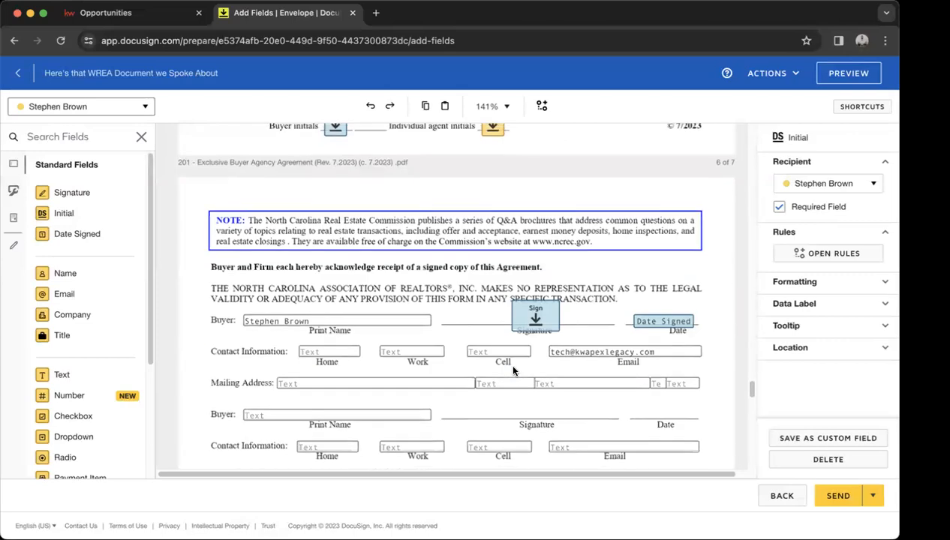
{"action": "scroll", "coordinate": [513, 370], "scroll_direction": "down", "scroll_amount": 10}
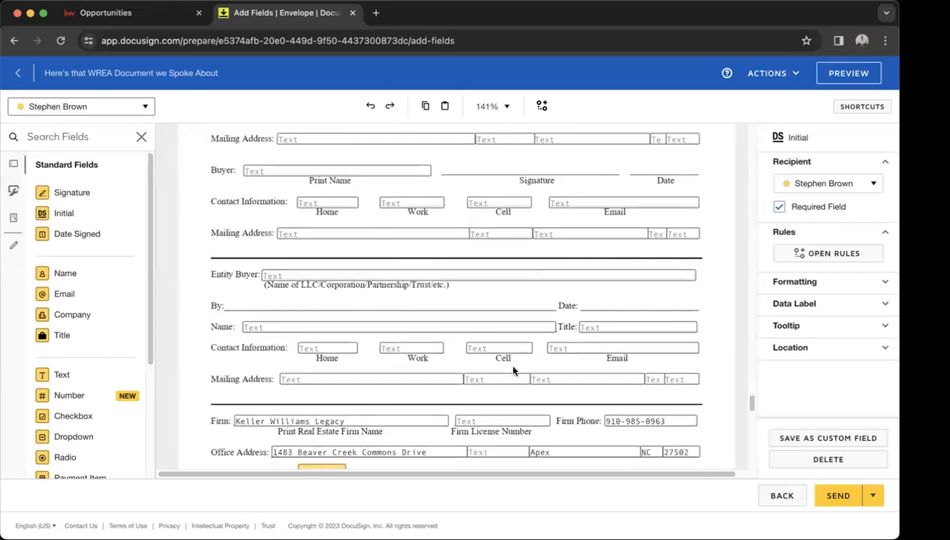
{"action": "scroll", "coordinate": [513, 371], "scroll_direction": "down", "scroll_amount": 3}
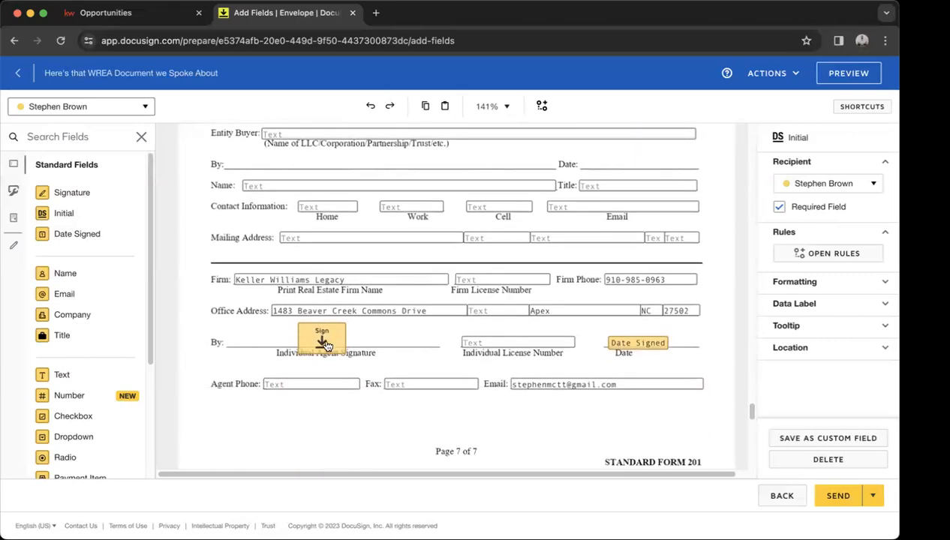
{"action": "left_click", "coordinate": [620, 343]}
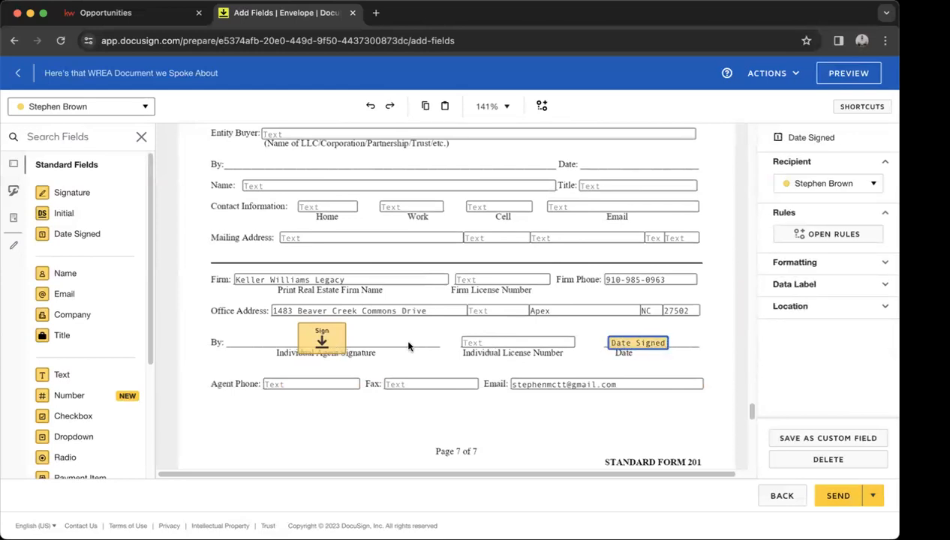
{"action": "left_click", "coordinate": [339, 346]}
{"action": "scroll", "coordinate": [415, 350], "scroll_direction": "up", "scroll_amount": 3}
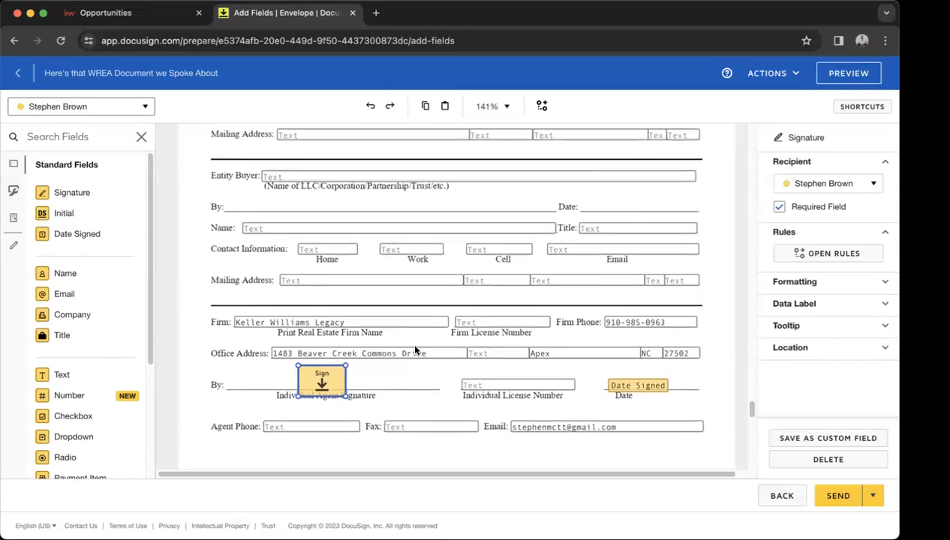
{"action": "scroll", "coordinate": [415, 350], "scroll_direction": "up", "scroll_amount": 3}
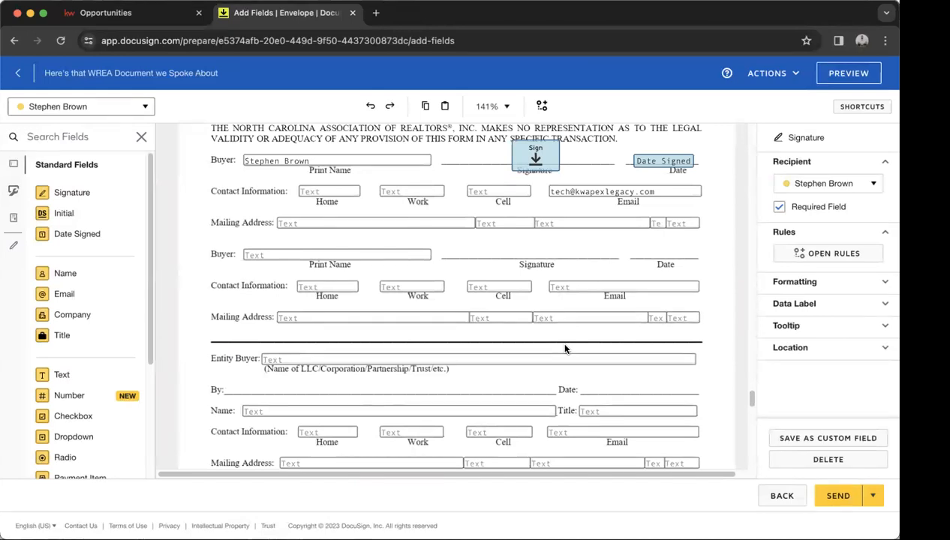
{"action": "left_click", "coordinate": [834, 499]}
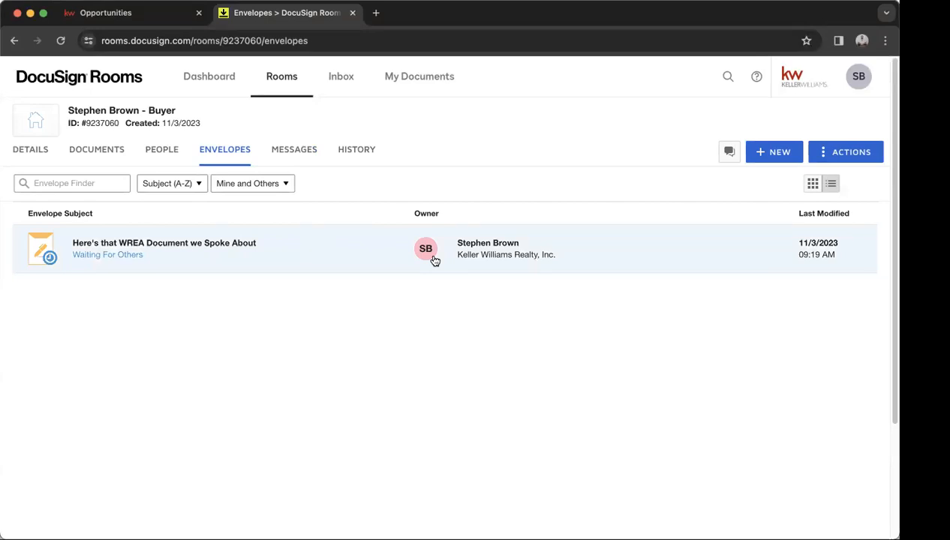
Inspect the WREA envelope's details and MORE actions, then return to the room's documents.
{"action": "left_click", "coordinate": [115, 260]}
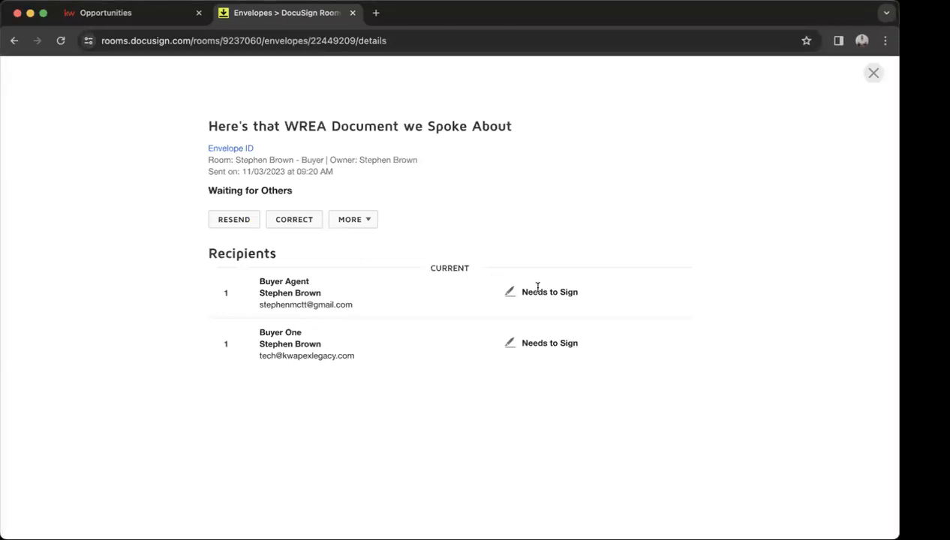
{"action": "left_click", "coordinate": [352, 226]}
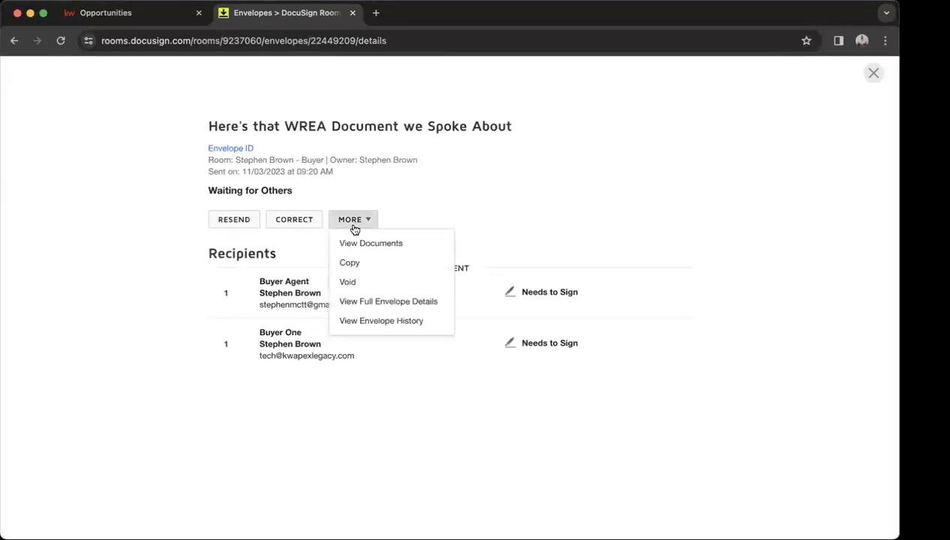
{"action": "left_click", "coordinate": [487, 259]}
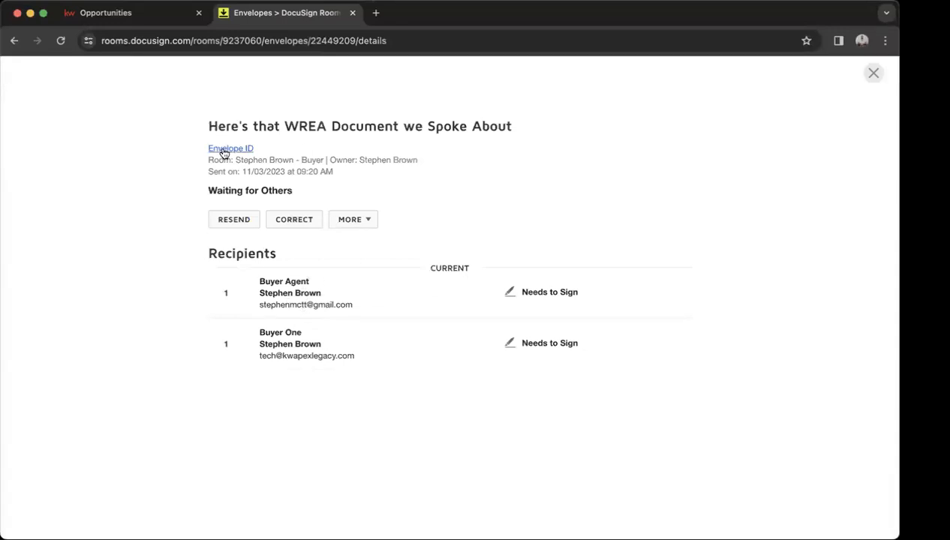
{"action": "left_click", "coordinate": [874, 74]}
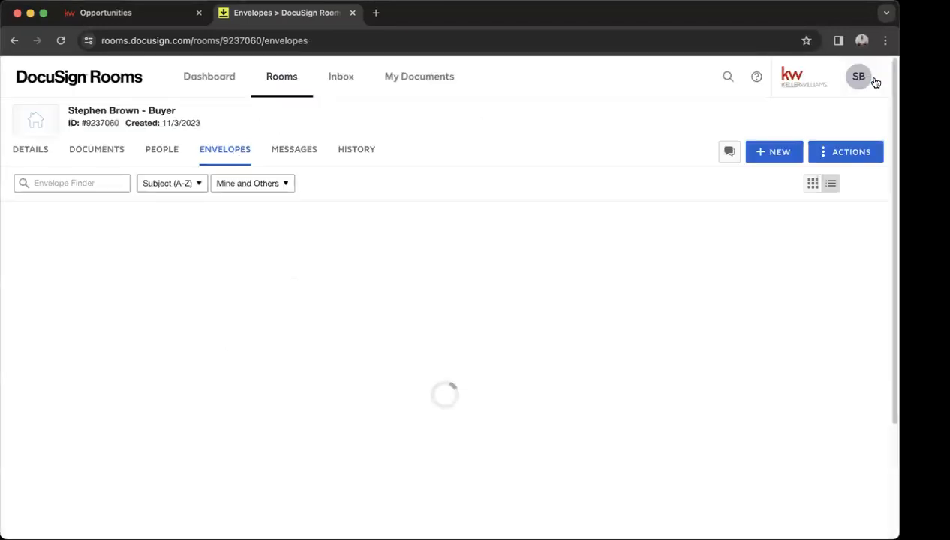
{"action": "left_click", "coordinate": [97, 153]}
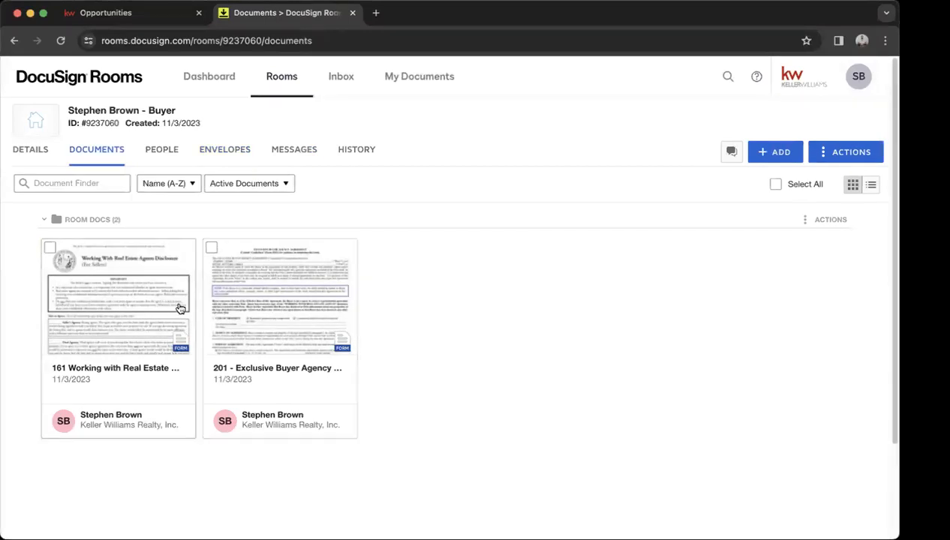
Select the Working With Real Estate Agents Disclosure and Exclusive Buyer Agency Agreement, then view envelopes.
{"action": "left_click", "coordinate": [217, 151]}
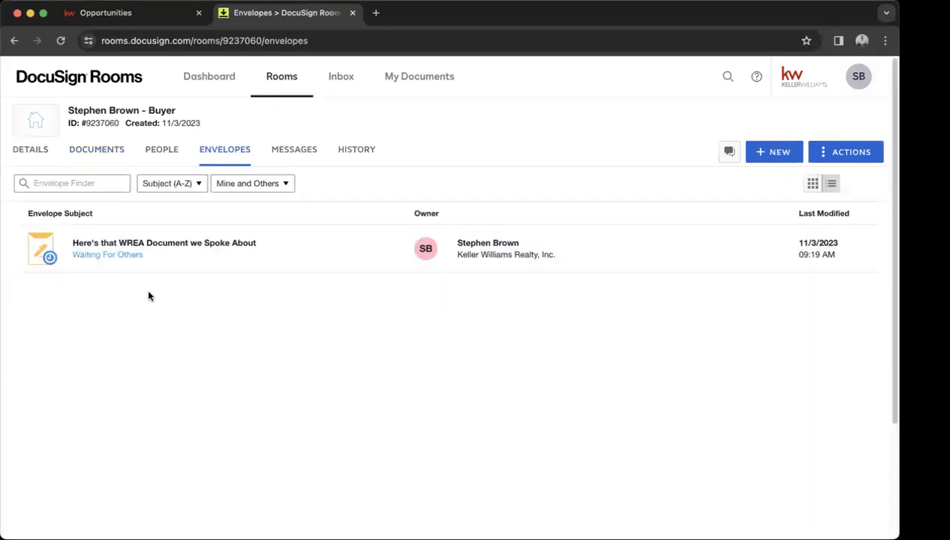
{"action": "left_click", "coordinate": [103, 153]}
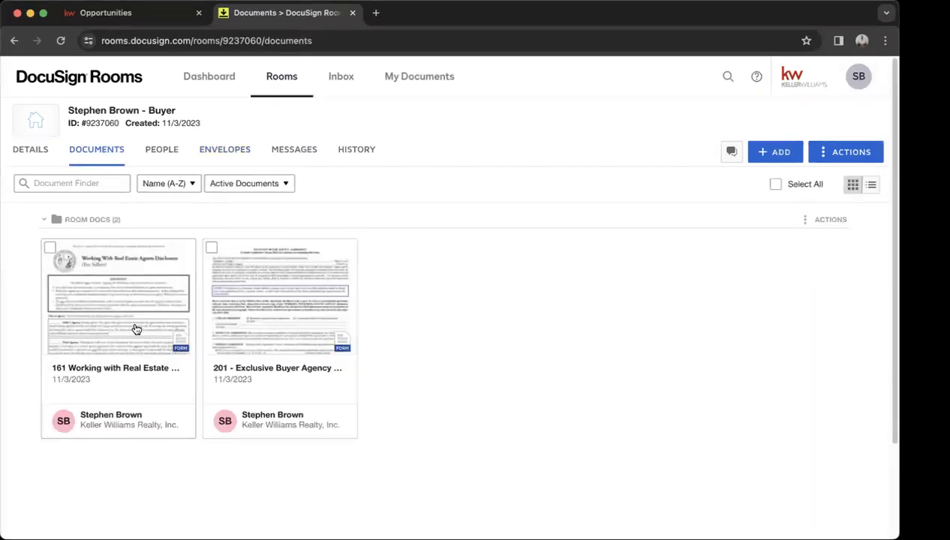
{"action": "left_click", "coordinate": [51, 248]}
{"action": "left_click", "coordinate": [211, 248]}
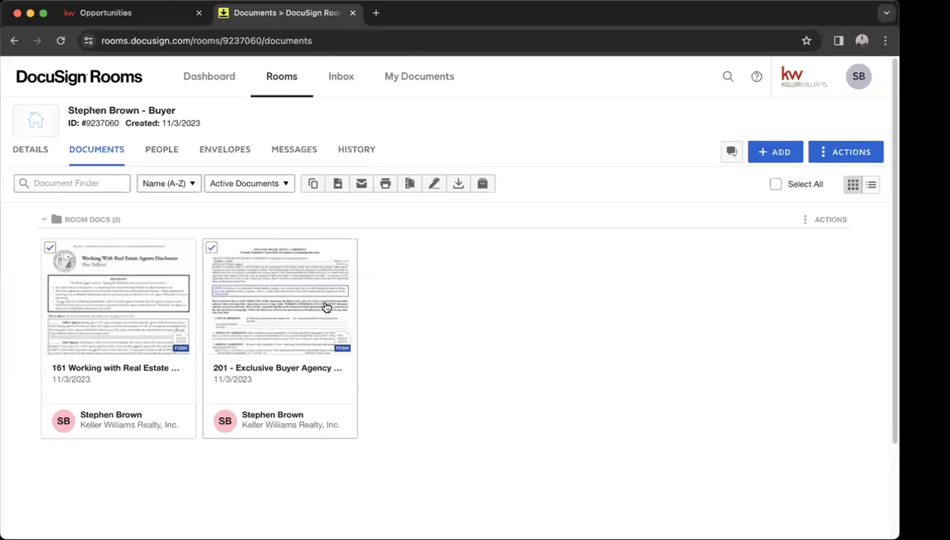
{"action": "left_click", "coordinate": [206, 153]}
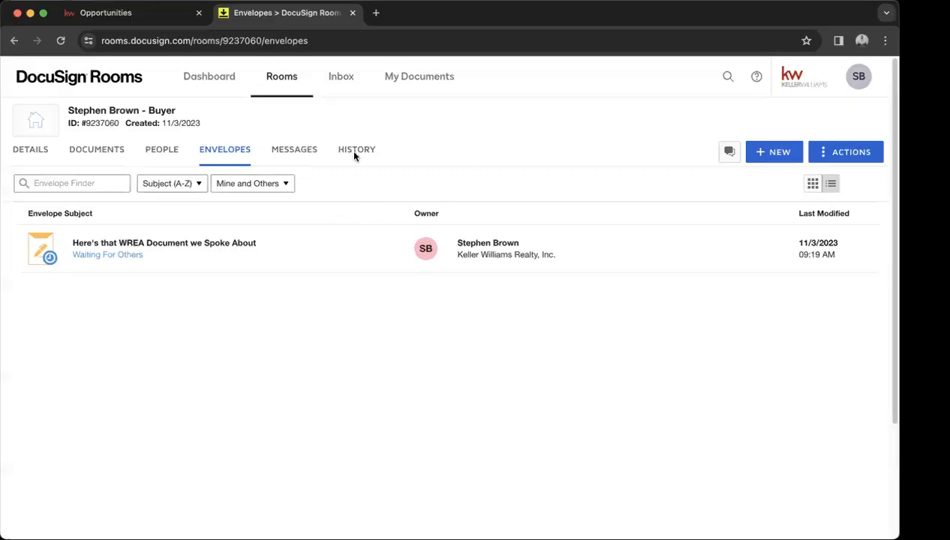
{"action": "left_click", "coordinate": [143, 15]}
{"action": "left_click", "coordinate": [32, 121]}
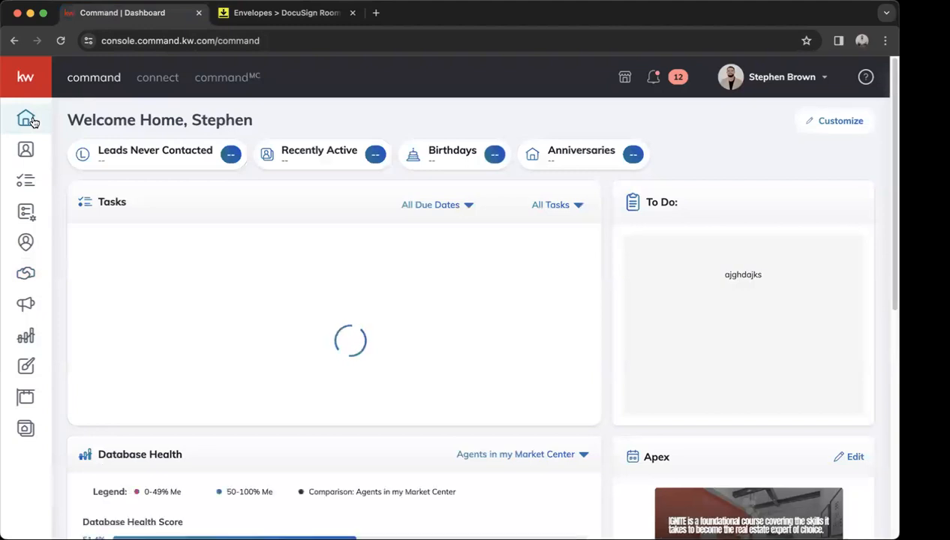
{"action": "mouse_move", "coordinate": [31, 119]}
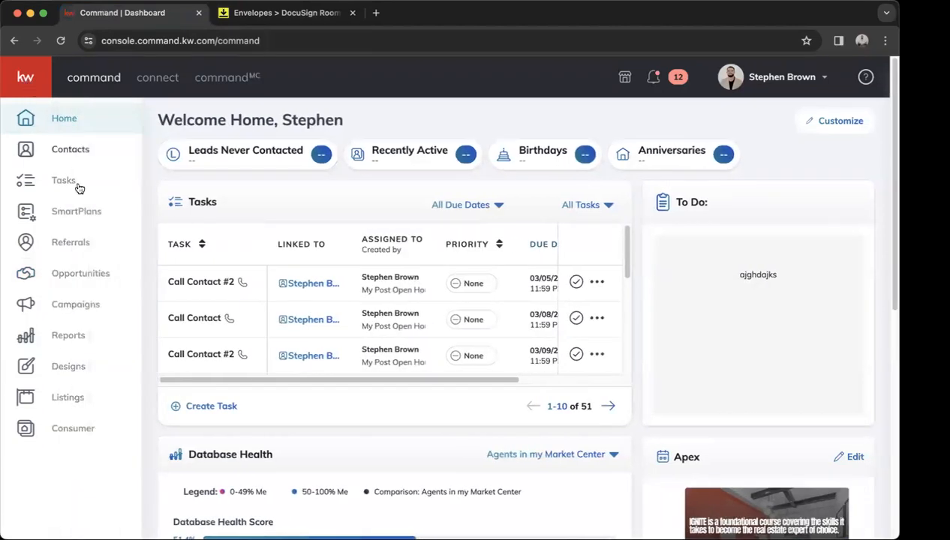
{"action": "left_click", "coordinate": [106, 276]}
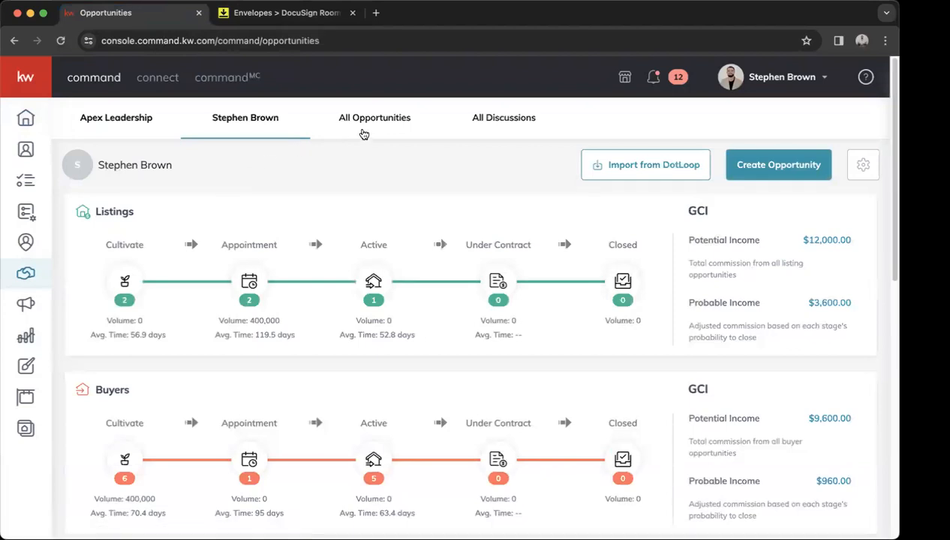
{"action": "left_click", "coordinate": [364, 134]}
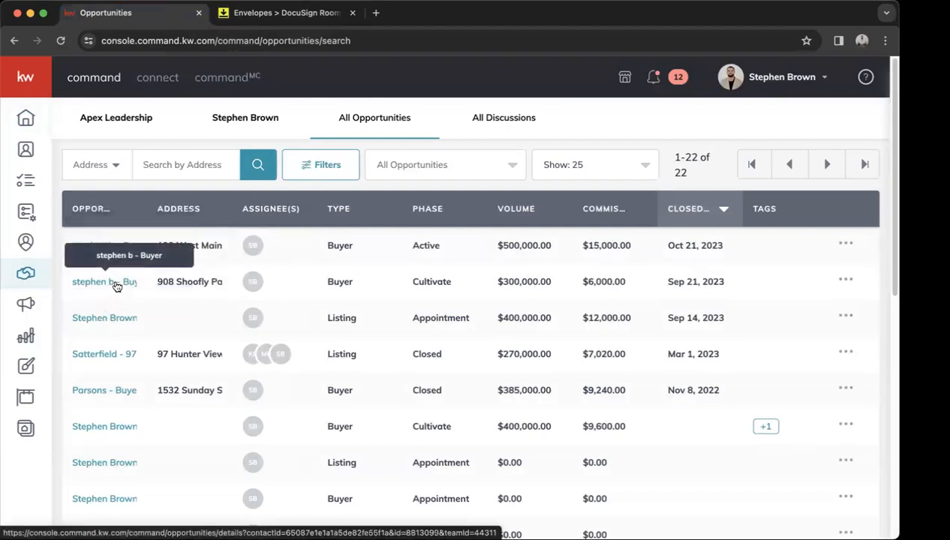
{"action": "left_click", "coordinate": [117, 283]}
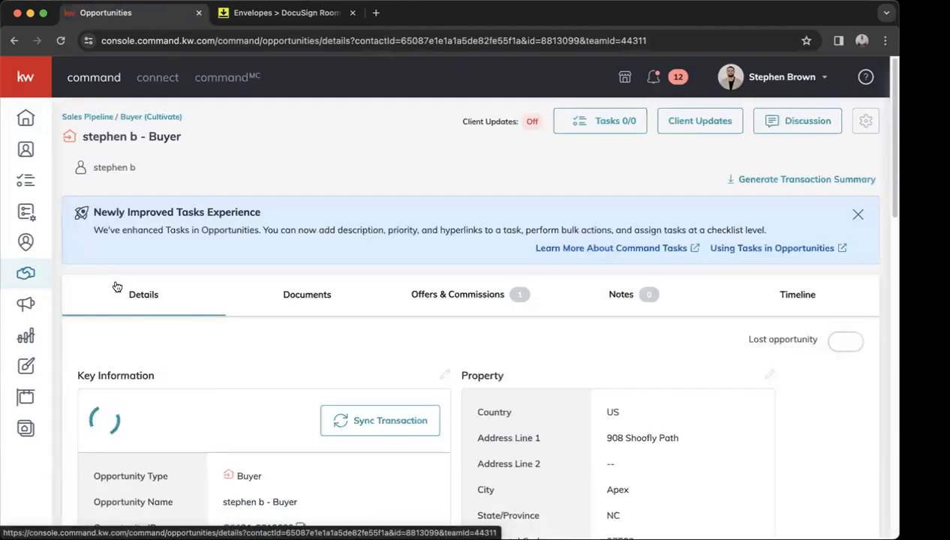
Check the opportunity's documents and Offers & Commissions, then start a new 'Initial Offer' version.
{"action": "left_click", "coordinate": [292, 308]}
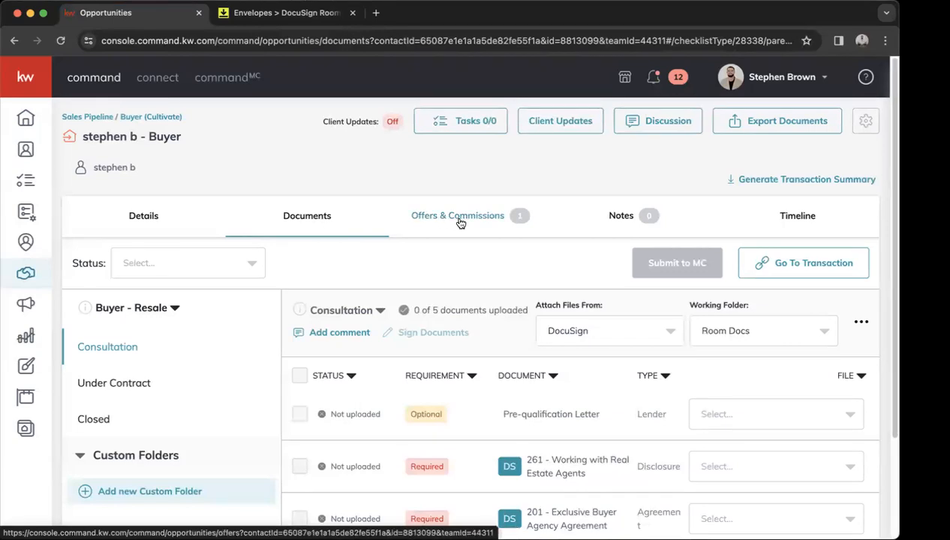
{"action": "left_click", "coordinate": [461, 225]}
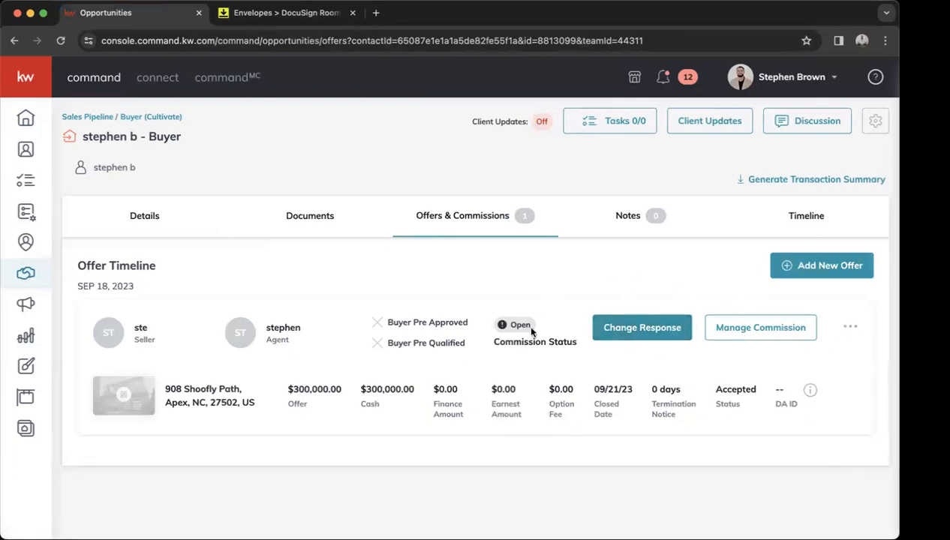
{"action": "left_click", "coordinate": [826, 269]}
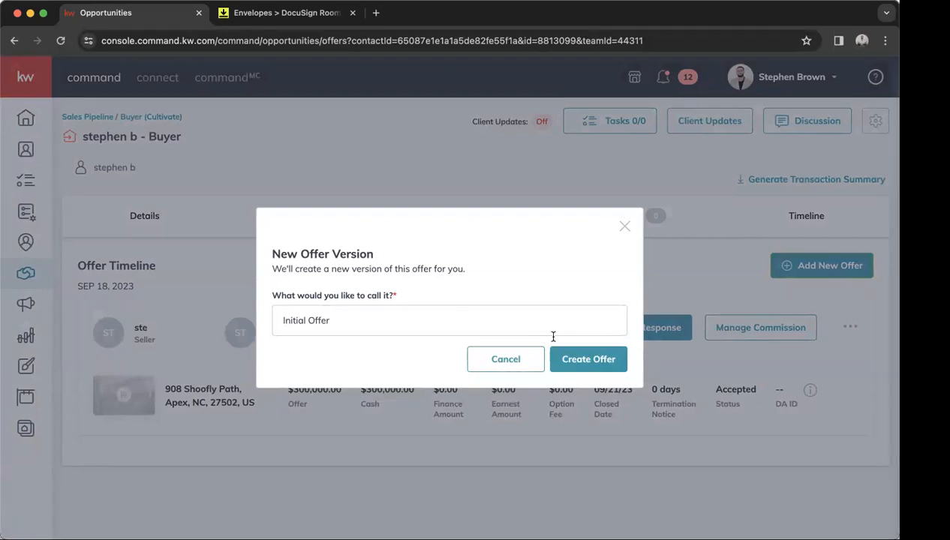
{"action": "left_click", "coordinate": [584, 362]}
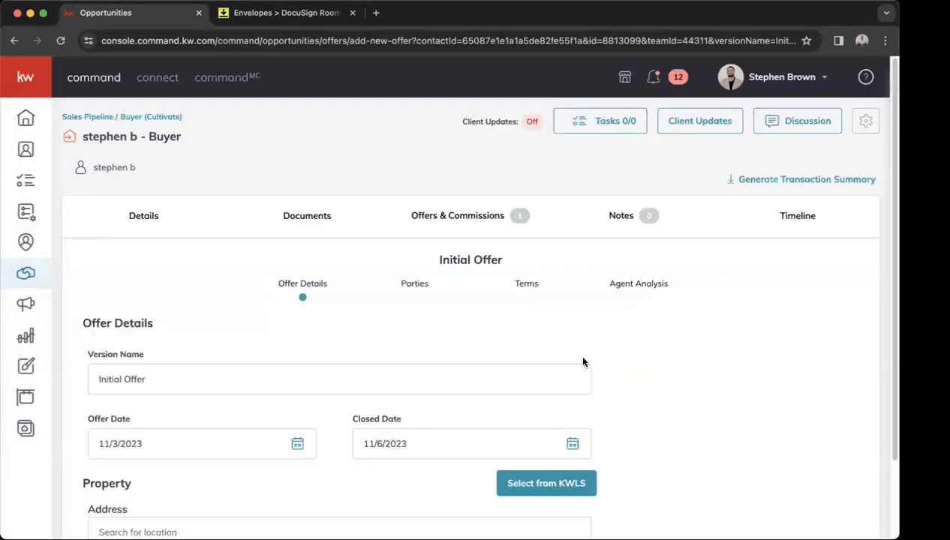
{"action": "scroll", "coordinate": [431, 350], "scroll_direction": "down", "scroll_amount": 3}
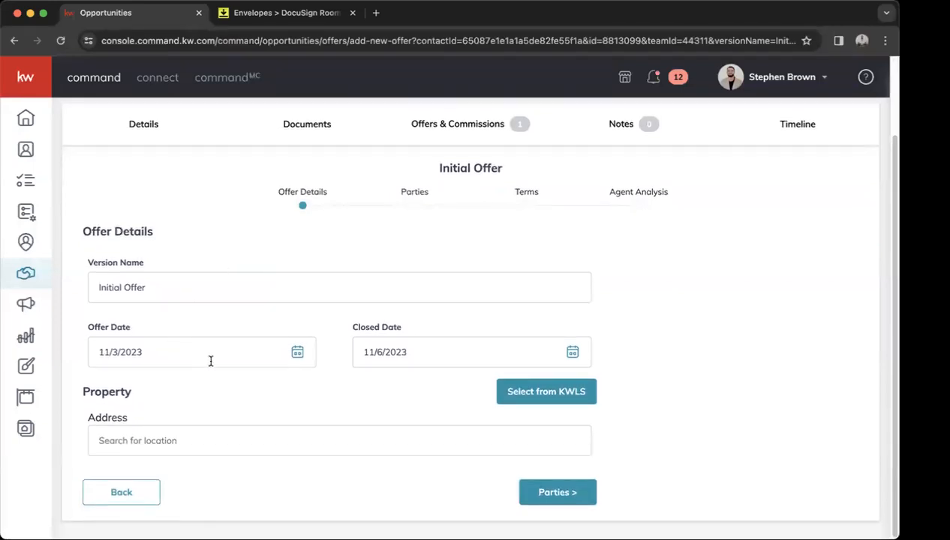
{"action": "left_click", "coordinate": [206, 436]}
{"action": "type", "text": "main st"}
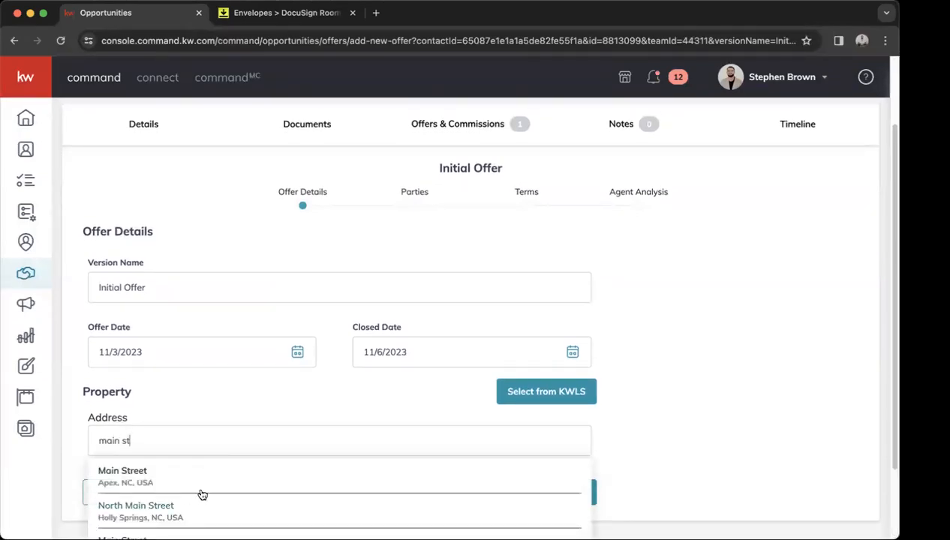
{"action": "left_click", "coordinate": [152, 478]}
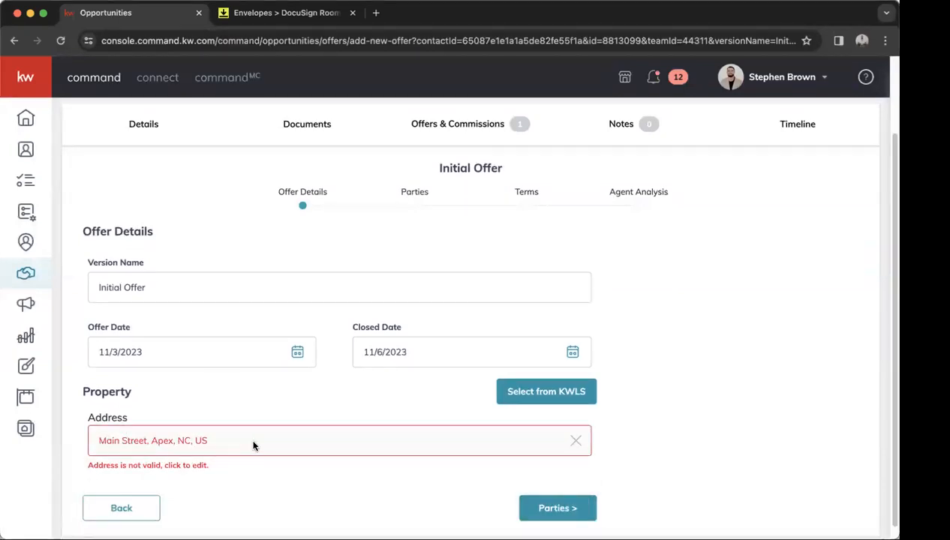
{"action": "left_click", "coordinate": [576, 441]}
{"action": "type", "text": "123 main"}
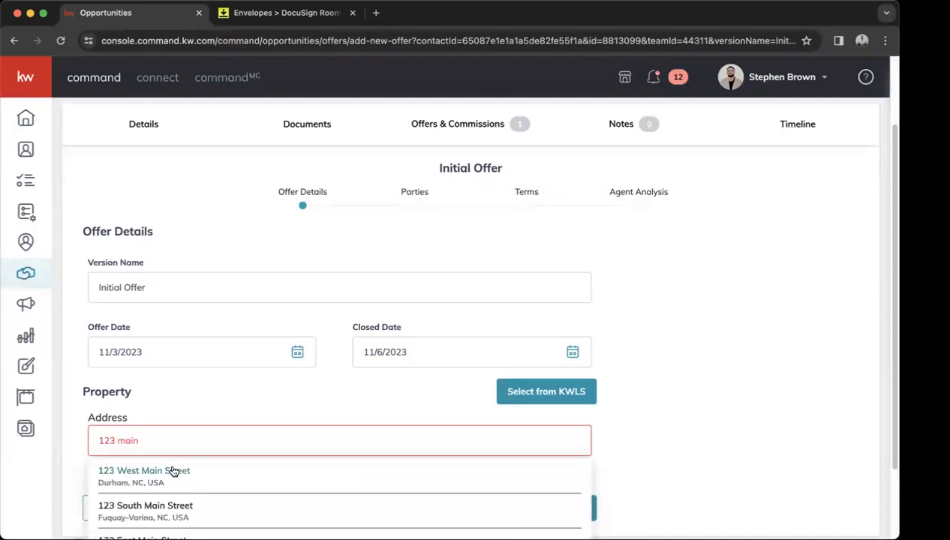
{"action": "left_click", "coordinate": [201, 473]}
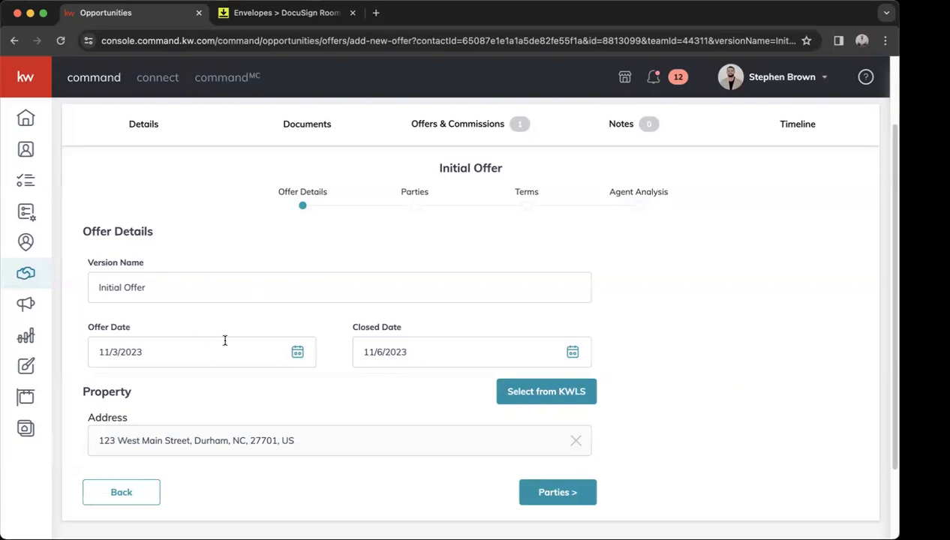
{"action": "left_click", "coordinate": [578, 491]}
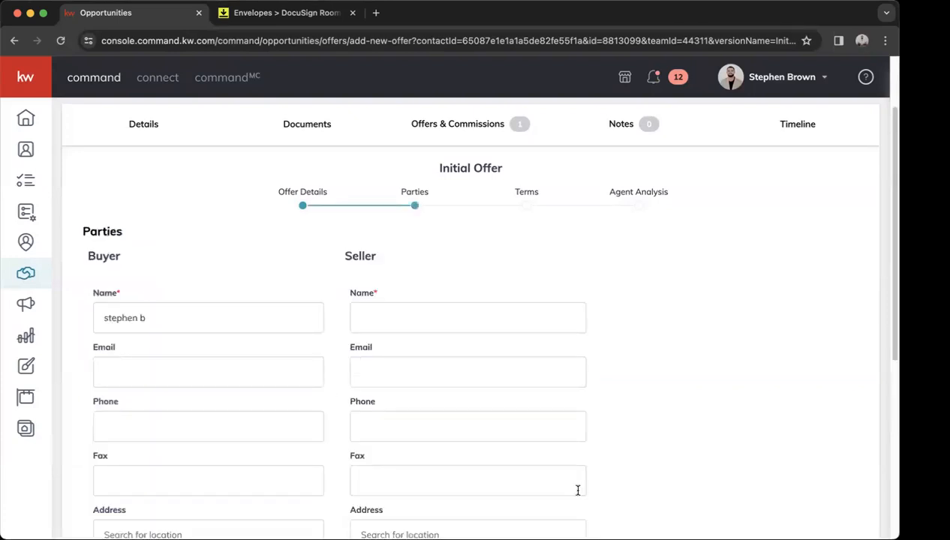
Enter the seller-side associate's name in the Parties step, dismiss autofill, and advance to Terms.
{"action": "scroll", "coordinate": [482, 289], "scroll_direction": "down", "scroll_amount": 1}
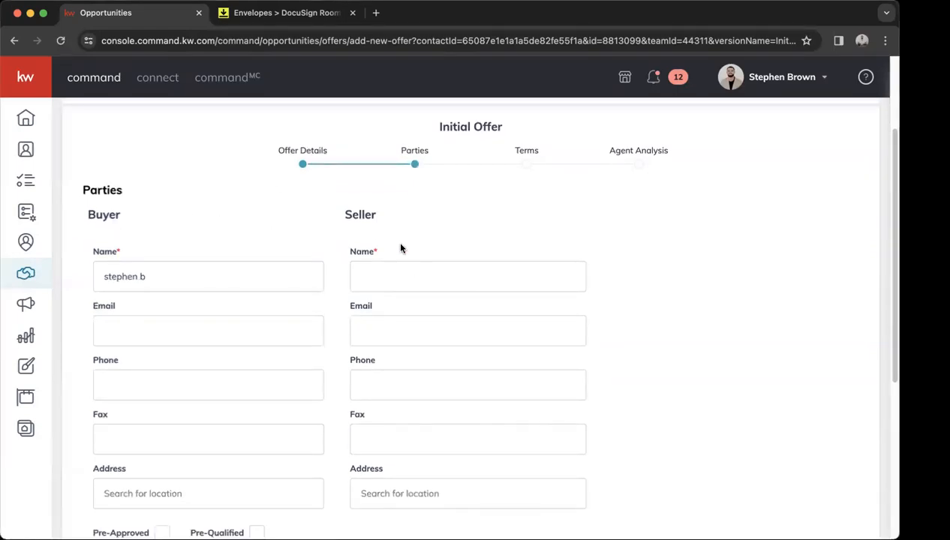
{"action": "scroll", "coordinate": [424, 341], "scroll_direction": "down", "scroll_amount": 5}
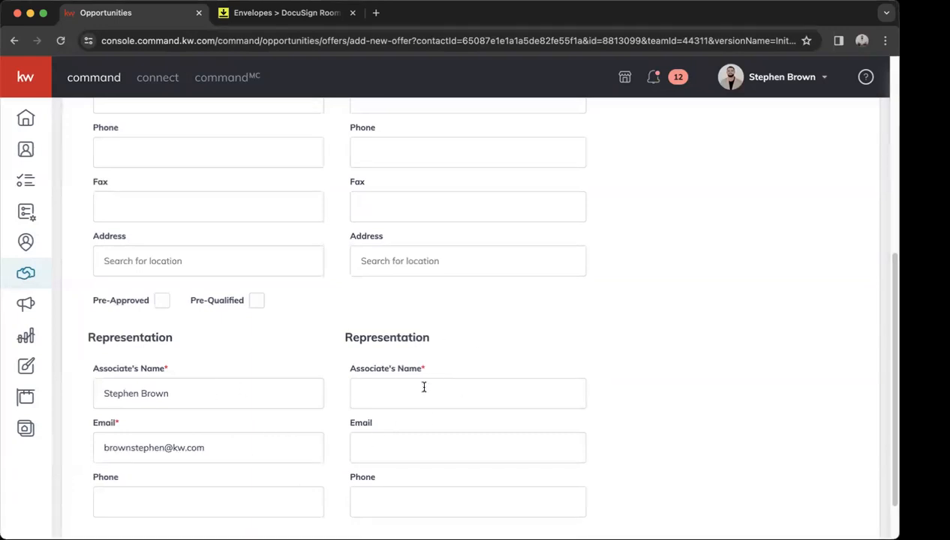
{"action": "scroll", "coordinate": [426, 391], "scroll_direction": "down", "scroll_amount": 2}
{"action": "left_click", "coordinate": [443, 335]}
{"action": "scroll", "coordinate": [454, 264], "scroll_direction": "up", "scroll_amount": 10}
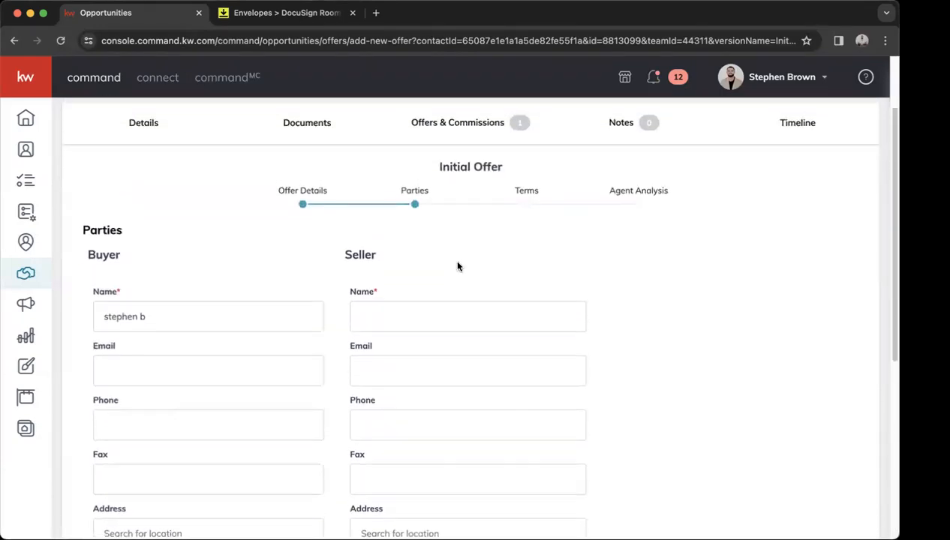
{"action": "left_click", "coordinate": [403, 316]}
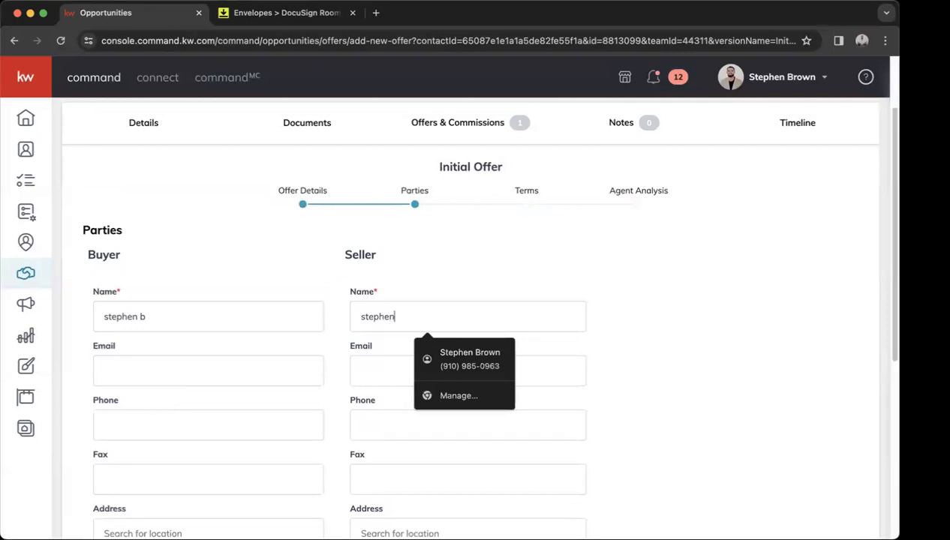
{"action": "left_click", "coordinate": [435, 299]}
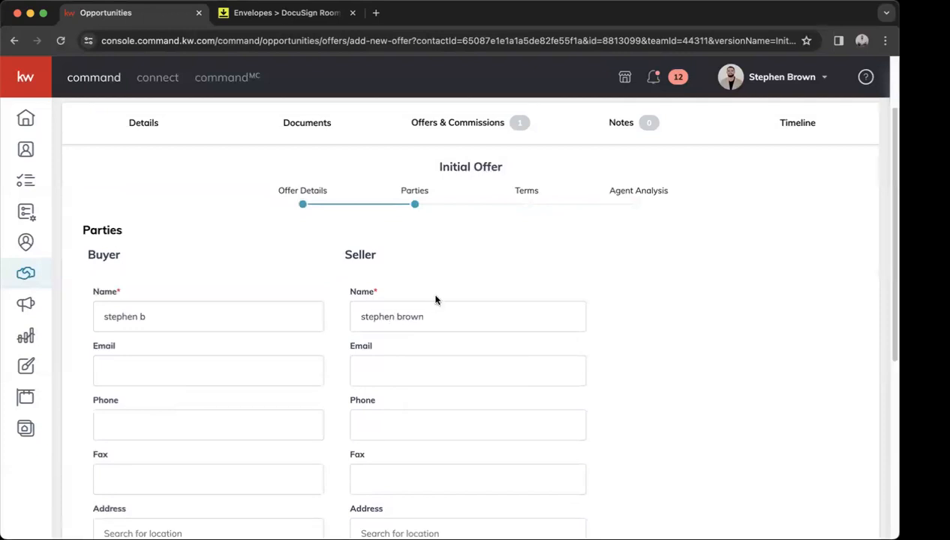
{"action": "scroll", "coordinate": [434, 298], "scroll_direction": "down", "scroll_amount": 5}
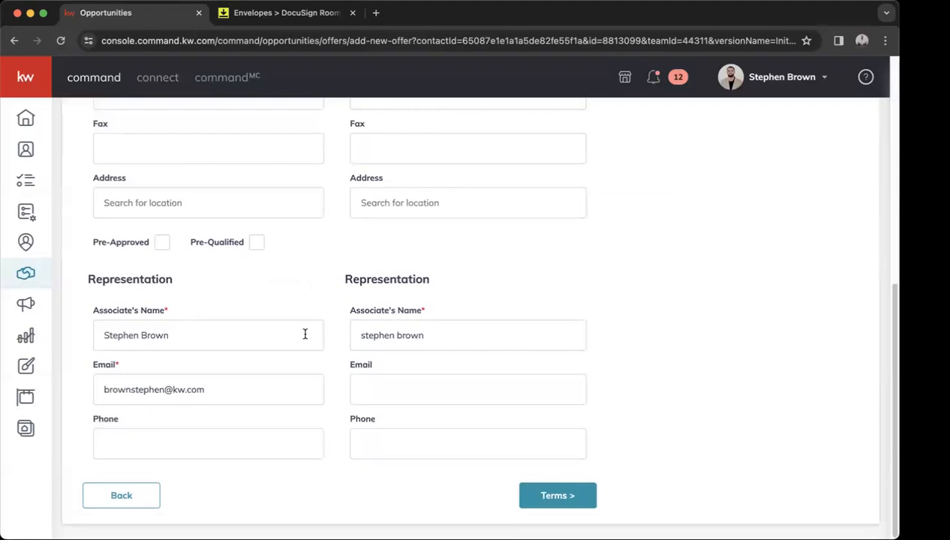
{"action": "left_click", "coordinate": [553, 497]}
Try cash amounts 500000 and 250000 with a finance amount, then clear the Finance Amount.
{"action": "scroll", "coordinate": [395, 308], "scroll_direction": "up", "scroll_amount": 3}
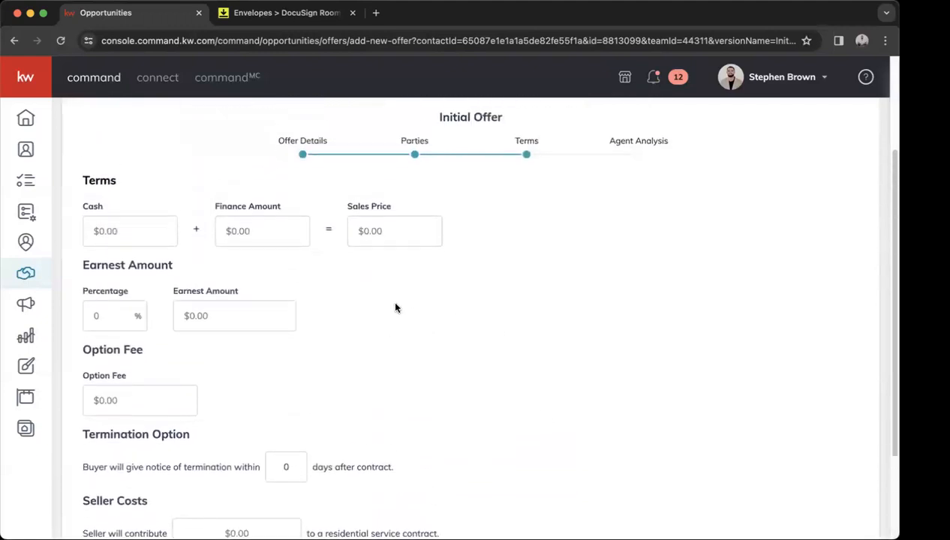
{"action": "scroll", "coordinate": [396, 307], "scroll_direction": "up", "scroll_amount": 1}
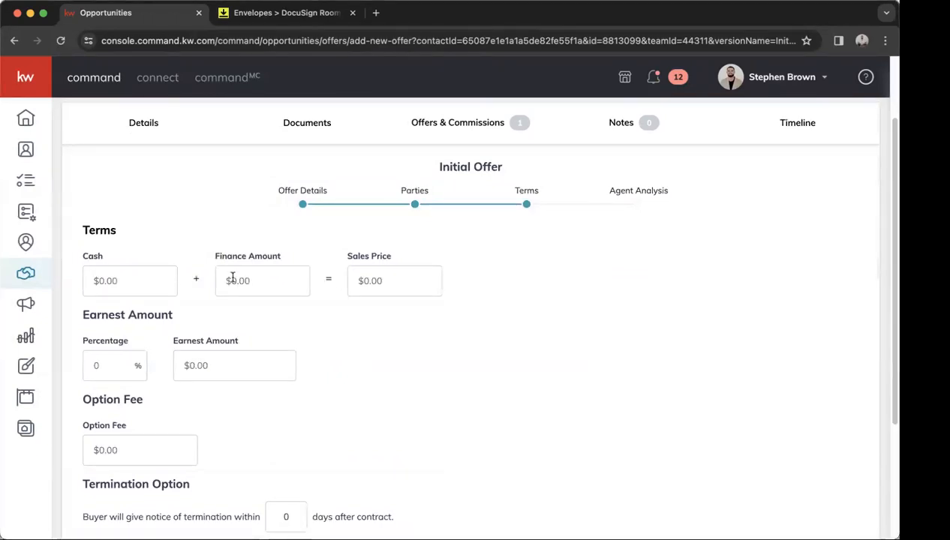
{"action": "left_click", "coordinate": [159, 283]}
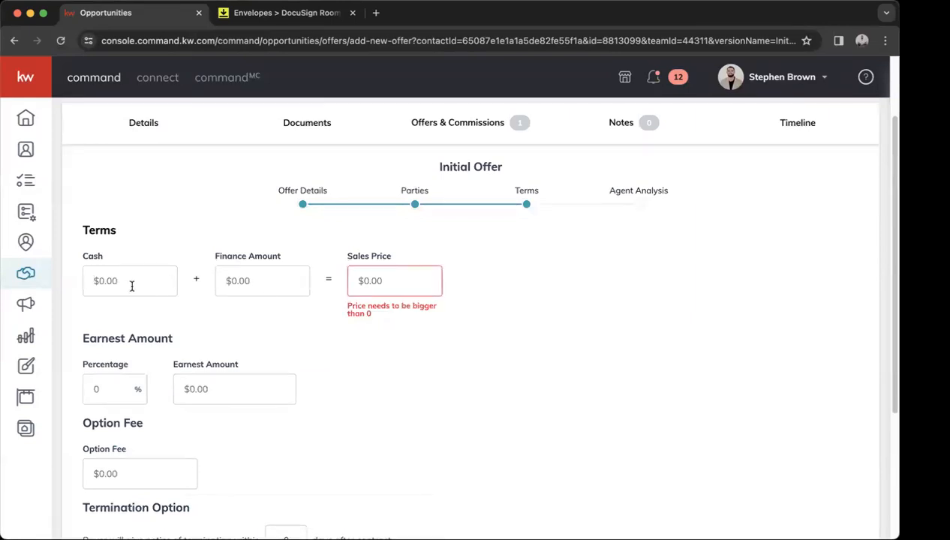
{"action": "type", "text": "5000000"}
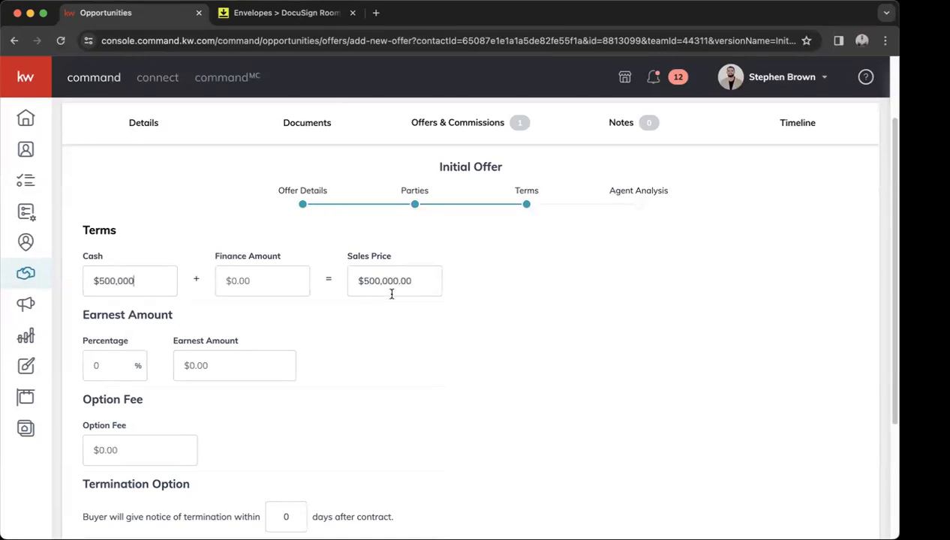
{"action": "double_click", "coordinate": [131, 282]}
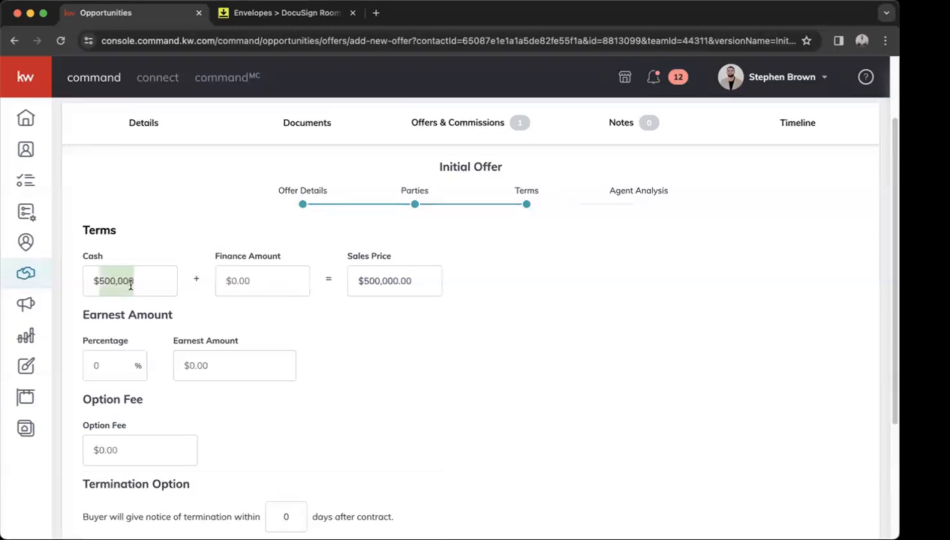
{"action": "type", "text": "250000"}
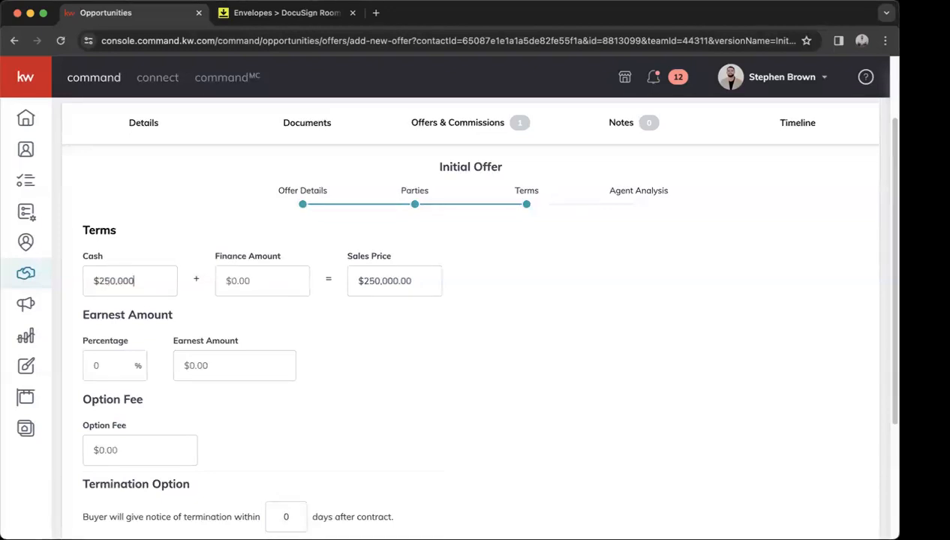
{"action": "left_click", "coordinate": [261, 286]}
{"action": "type", "text": "250"}
{"action": "type", "text": "00"}
{"action": "double_click", "coordinate": [258, 280]}
{"action": "key", "text": "BackSpace"}
Clear the Cash field and finance 350000, giving a $350,000.00 sales price.
{"action": "double_click", "coordinate": [140, 280]}
{"action": "key", "text": "BackSpace"}
{"action": "left_click", "coordinate": [239, 282]}
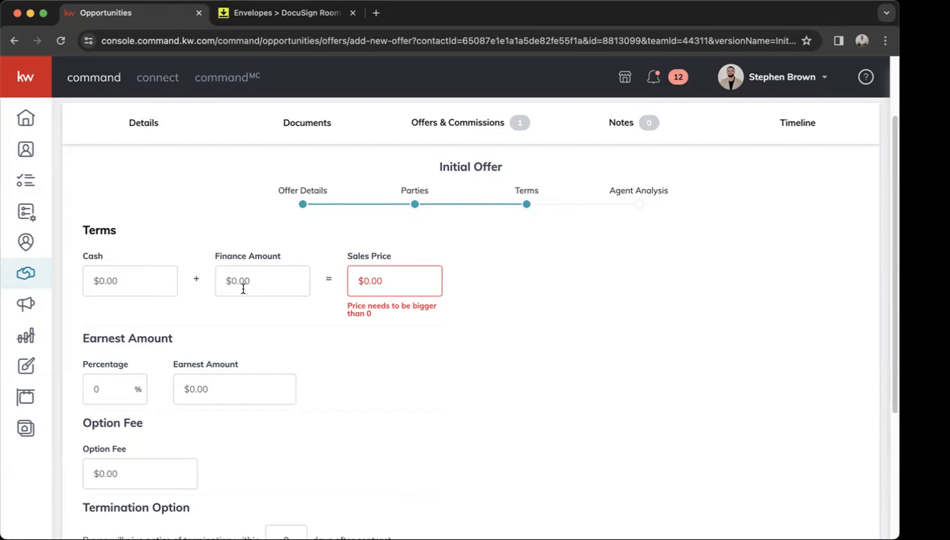
{"action": "type", "text": "3500000"}
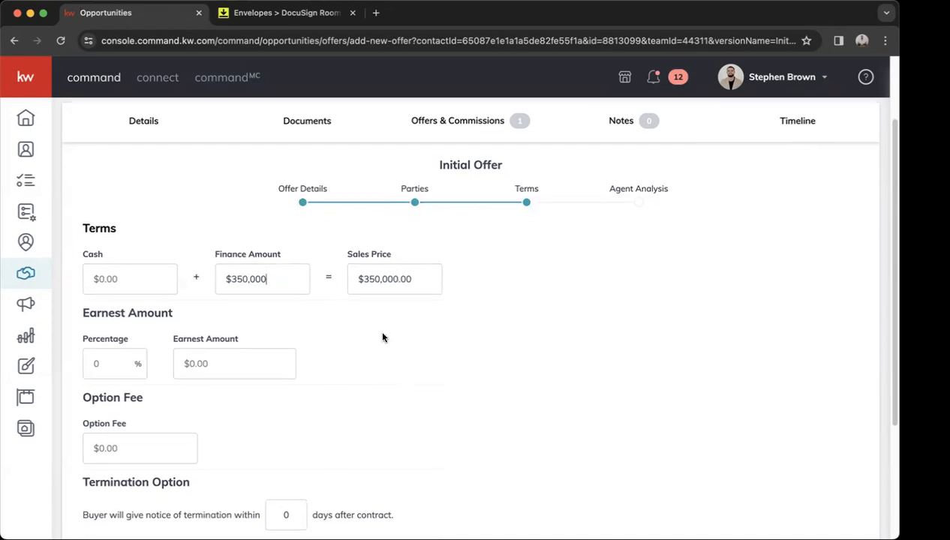
{"action": "scroll", "coordinate": [382, 337], "scroll_direction": "down", "scroll_amount": 3}
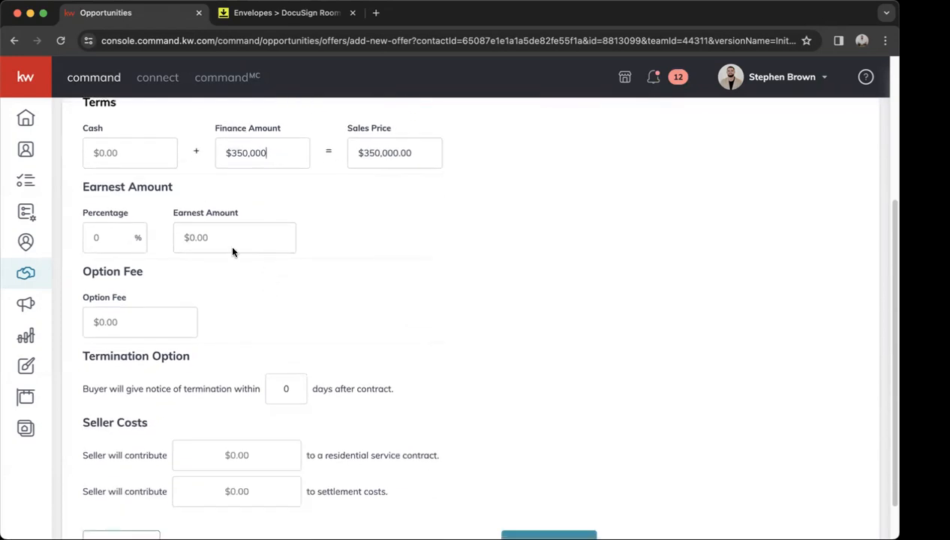
{"action": "scroll", "coordinate": [158, 239], "scroll_direction": "down", "scroll_amount": 3}
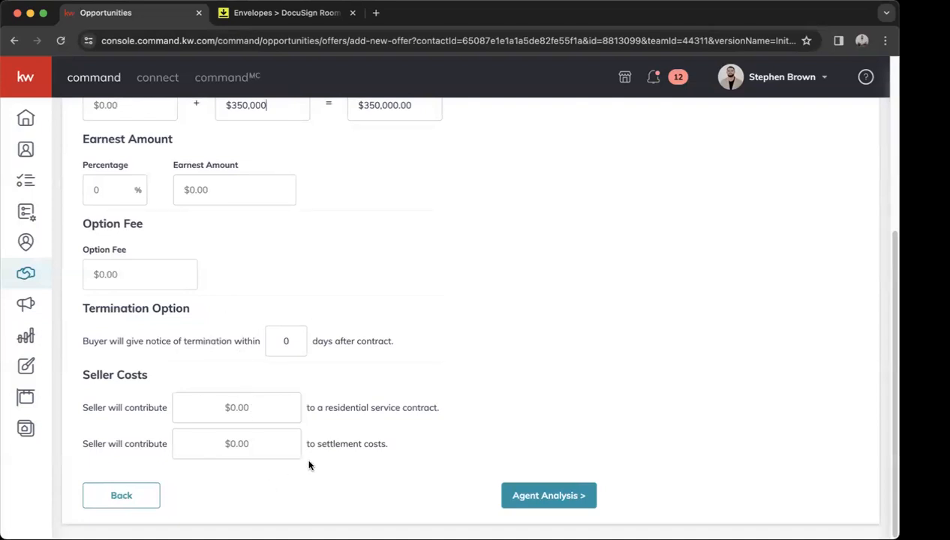
{"action": "left_click", "coordinate": [516, 498]}
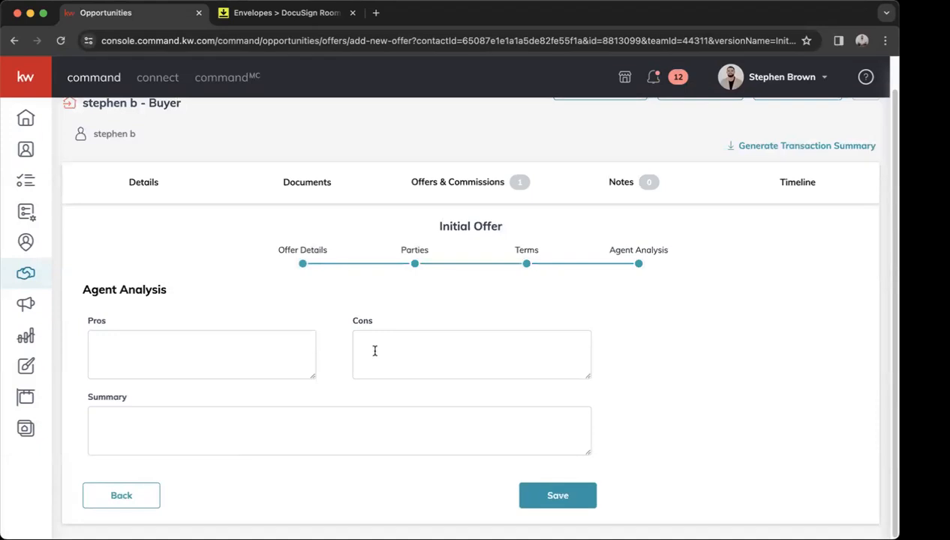
Save the Initial Offer with Pros, Cons and Summary left blank.
{"action": "left_click", "coordinate": [562, 500]}
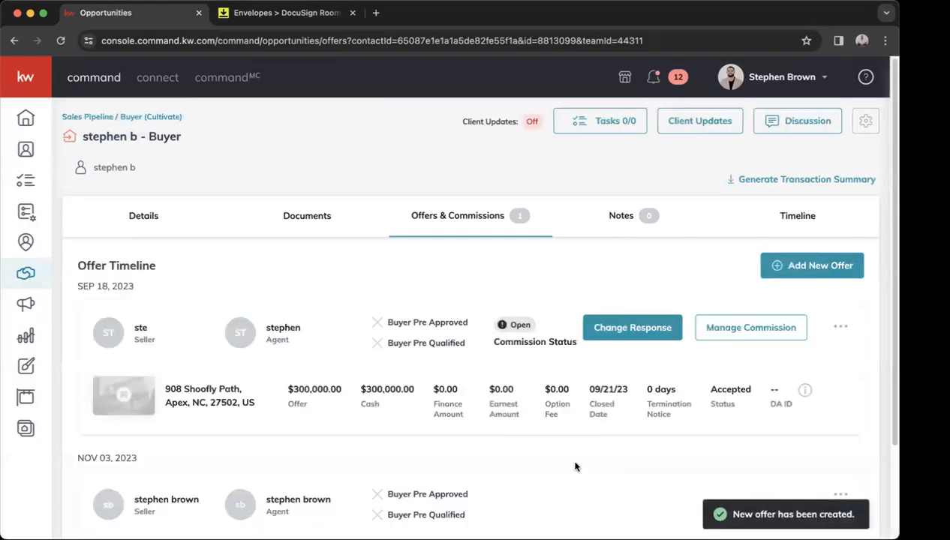
{"action": "scroll", "coordinate": [581, 464], "scroll_direction": "down", "scroll_amount": 3}
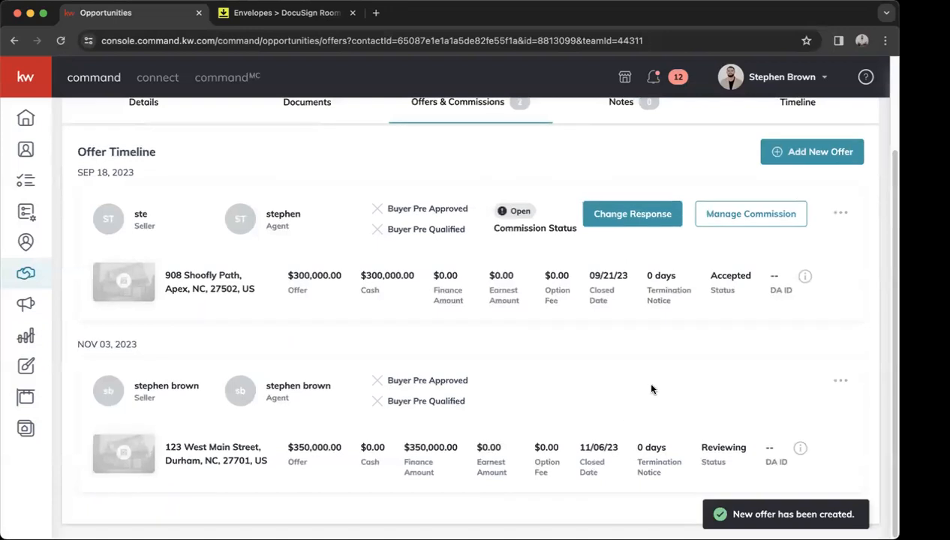
{"action": "left_click", "coordinate": [840, 384]}
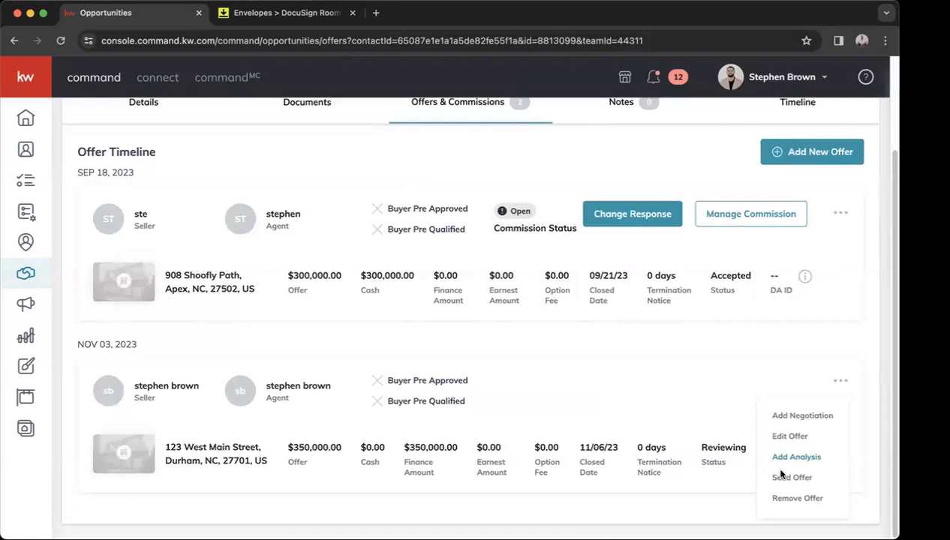
{"action": "left_click", "coordinate": [740, 367]}
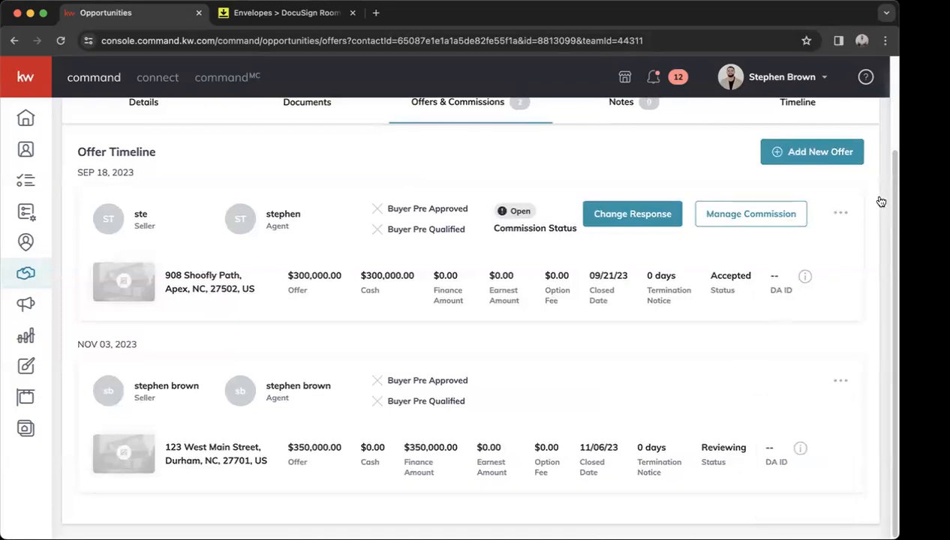
{"action": "left_click", "coordinate": [841, 213]}
{"action": "left_click", "coordinate": [809, 306]}
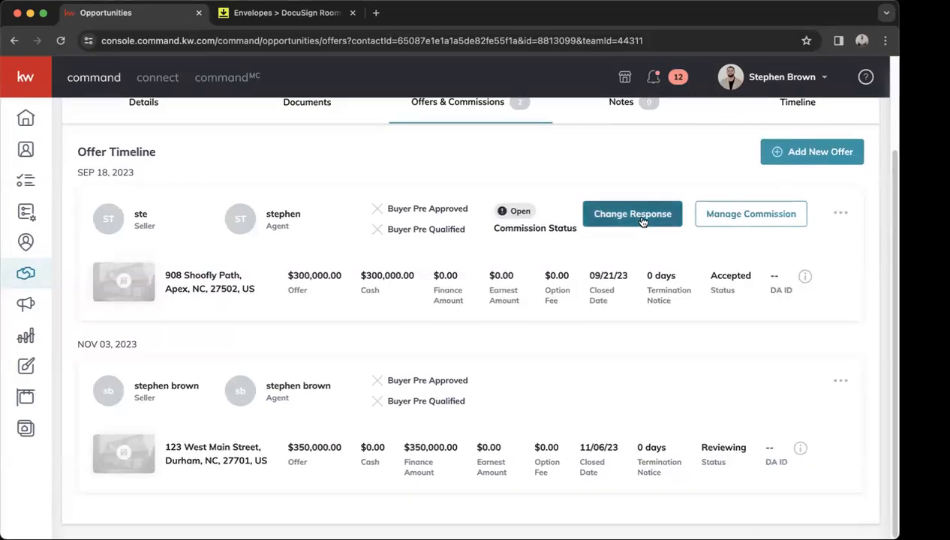
{"action": "left_click", "coordinate": [841, 217]}
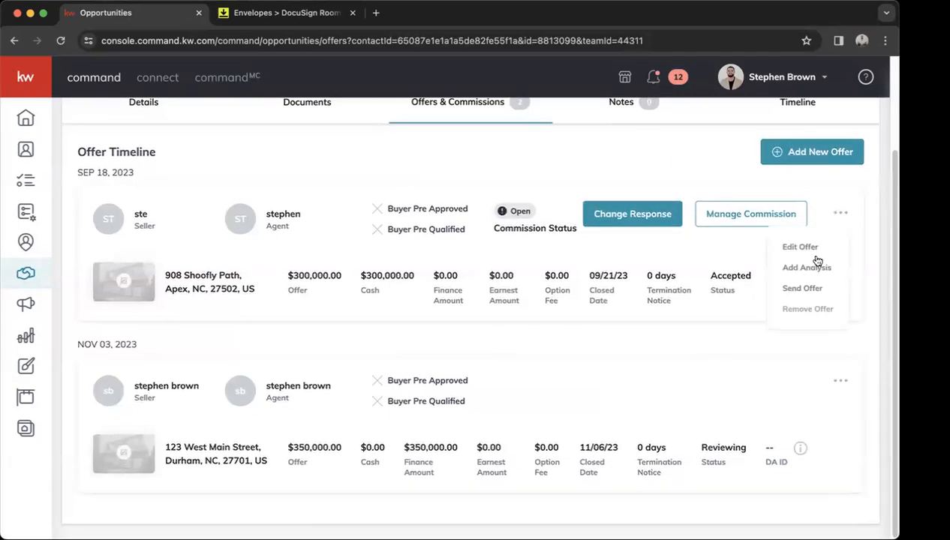
{"action": "left_click", "coordinate": [804, 311]}
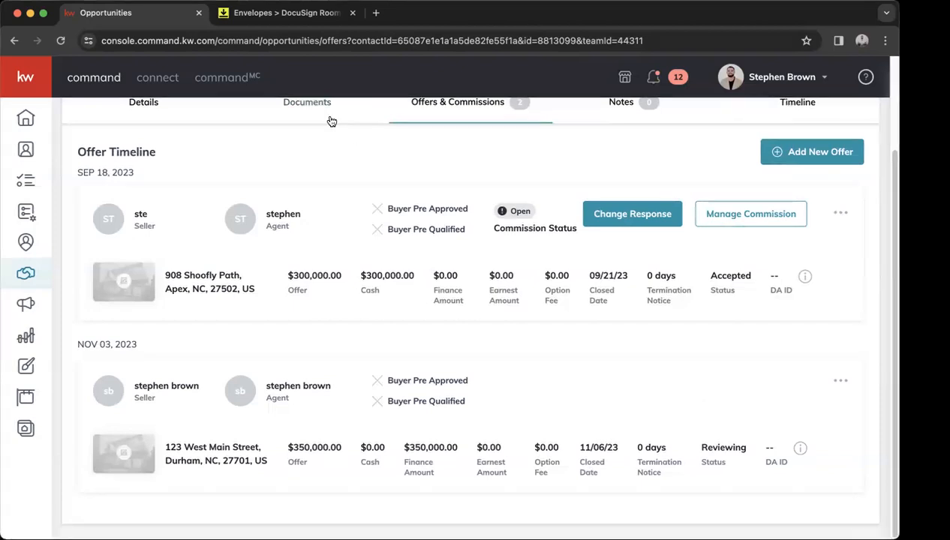
{"action": "left_click", "coordinate": [306, 106]}
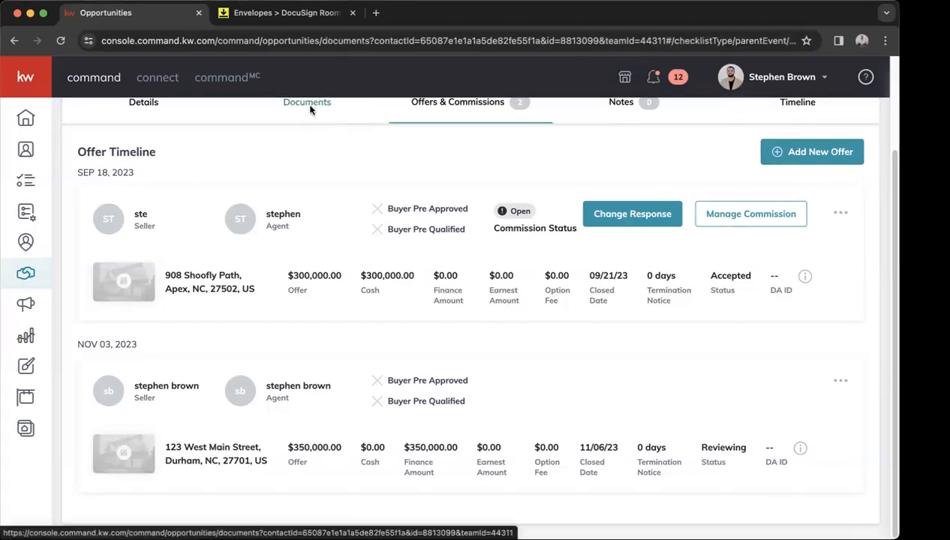
Browse the Under Contract and Closed document checklists.
{"action": "scroll", "coordinate": [313, 186], "scroll_direction": "down", "scroll_amount": 2}
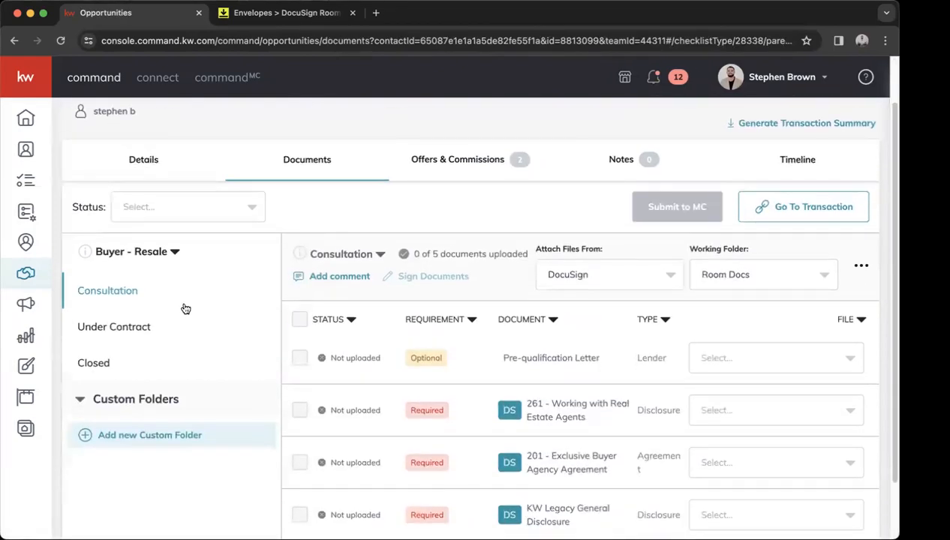
{"action": "left_click", "coordinate": [153, 330]}
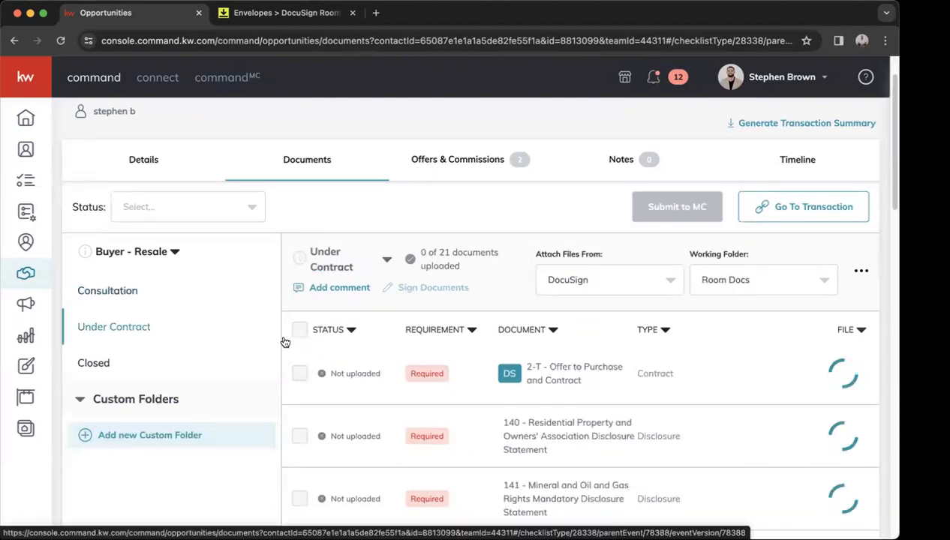
{"action": "scroll", "coordinate": [530, 375], "scroll_direction": "down", "scroll_amount": 2}
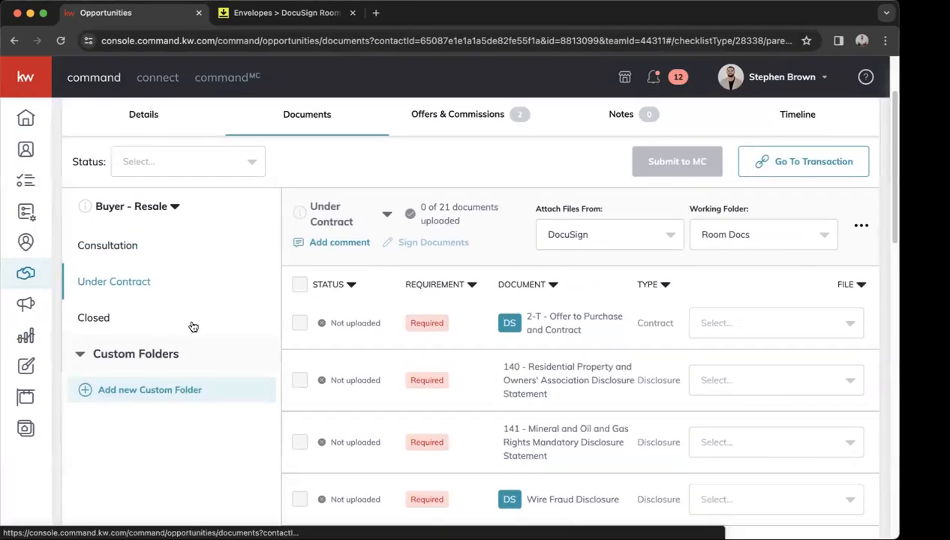
{"action": "left_click", "coordinate": [130, 320]}
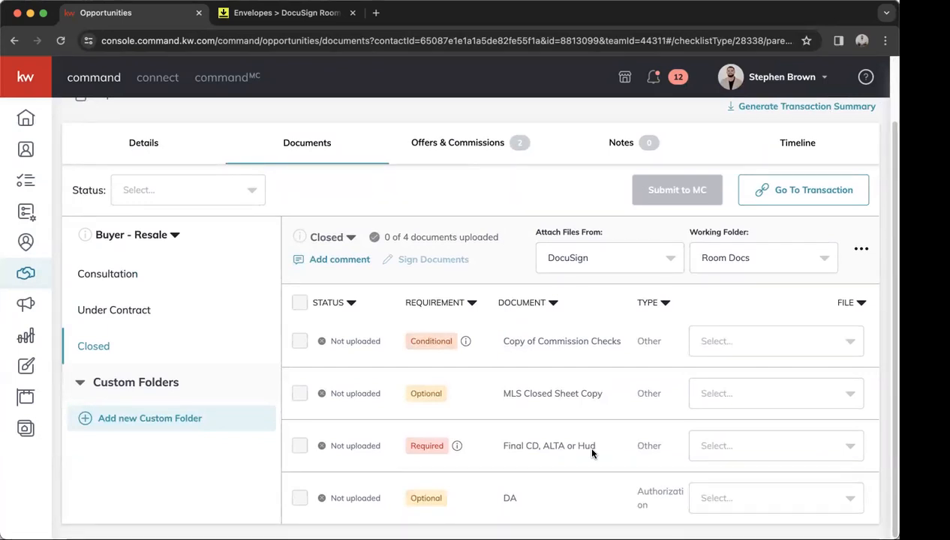
Set the Closed checklist's Attach Files From option to My Computer (Manual).
{"action": "left_click", "coordinate": [605, 259]}
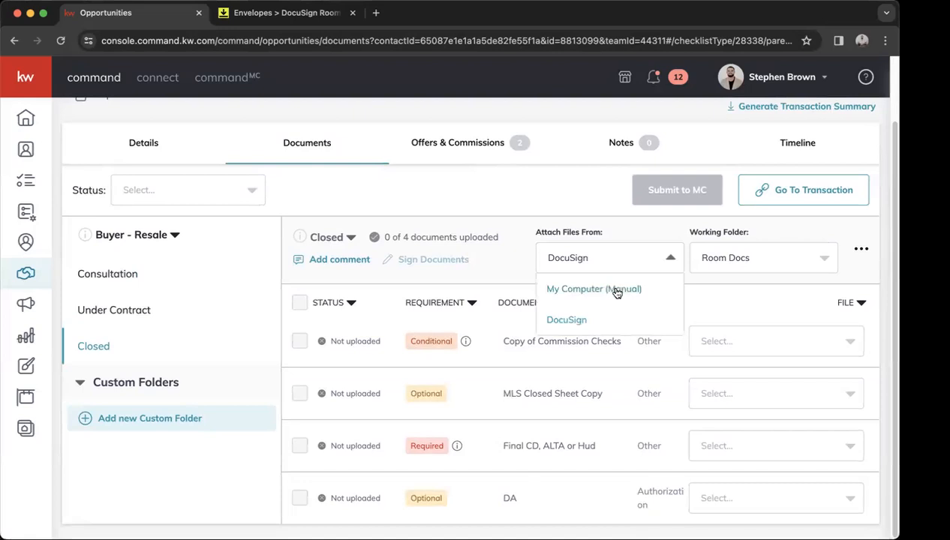
{"action": "left_click", "coordinate": [616, 292]}
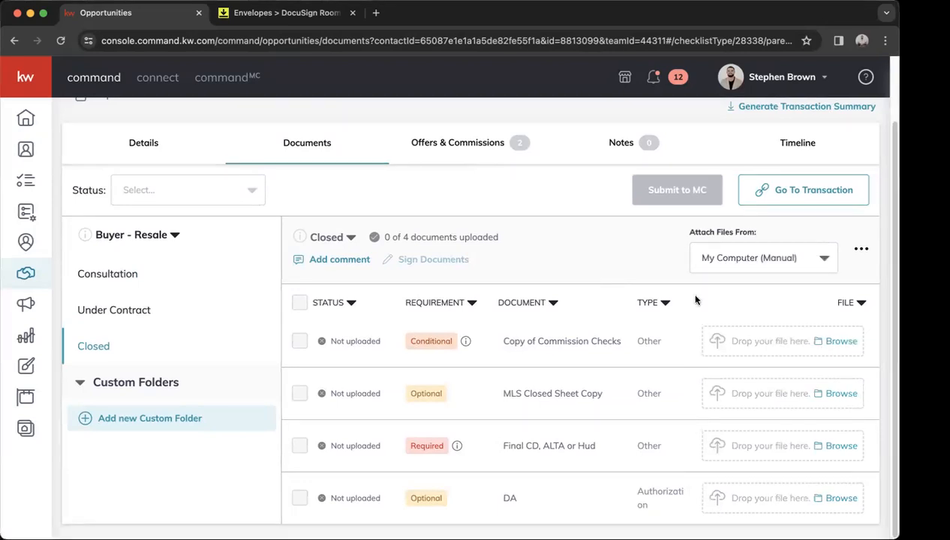
{"action": "left_click", "coordinate": [741, 262]}
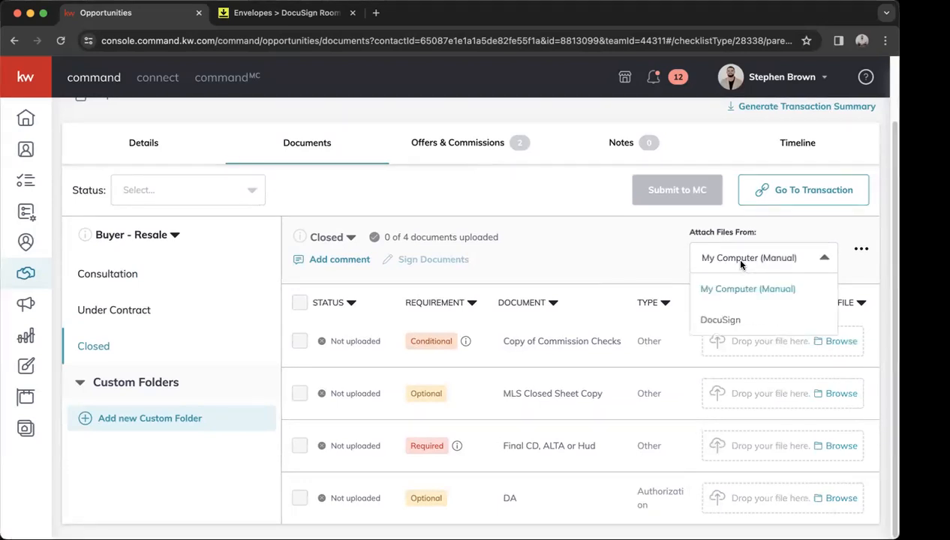
{"action": "left_click", "coordinate": [728, 322]}
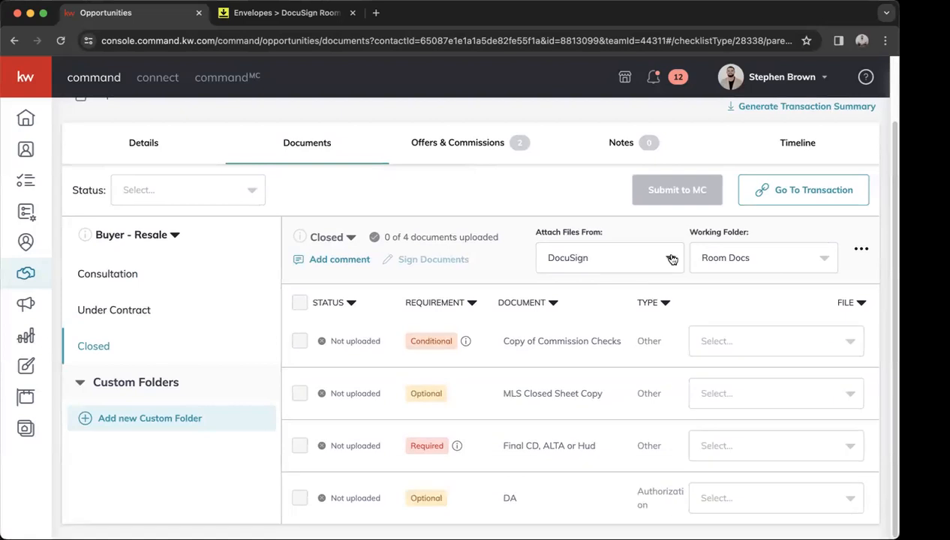
{"action": "left_click", "coordinate": [657, 258]}
{"action": "left_click", "coordinate": [650, 290]}
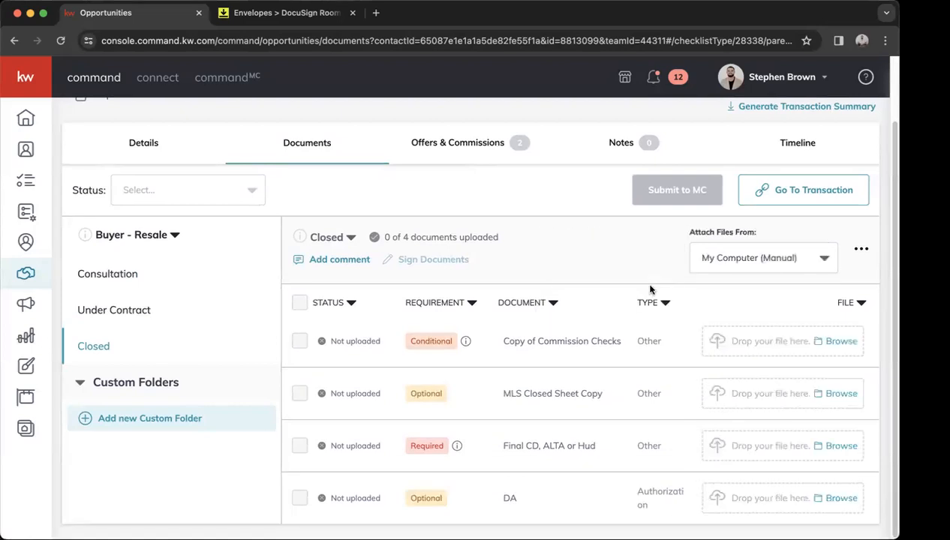